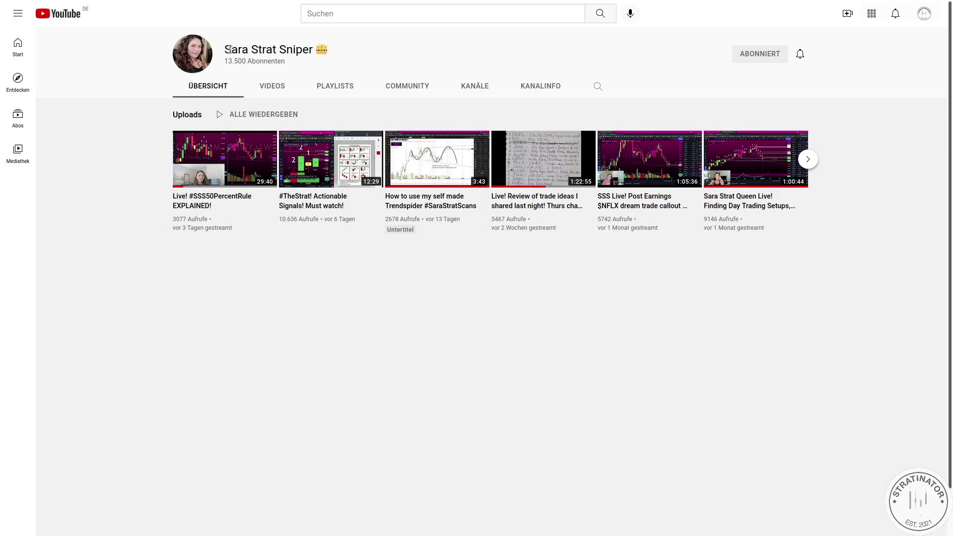
Step: Open the trading channel's VIDEOS tab to show the full grid of its uploads
click(272, 86)
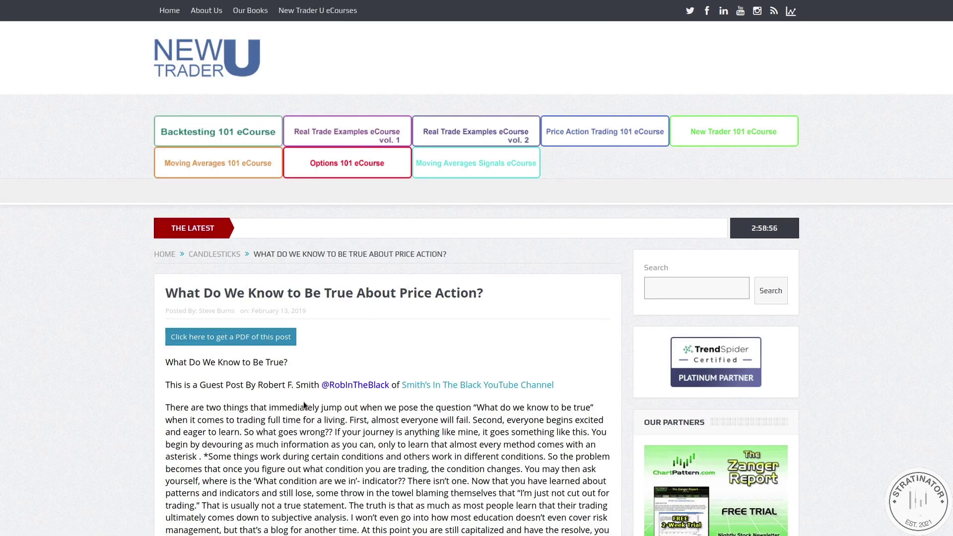
scroll(298, 408, down, 5)
scroll(271, 259, down, 1)
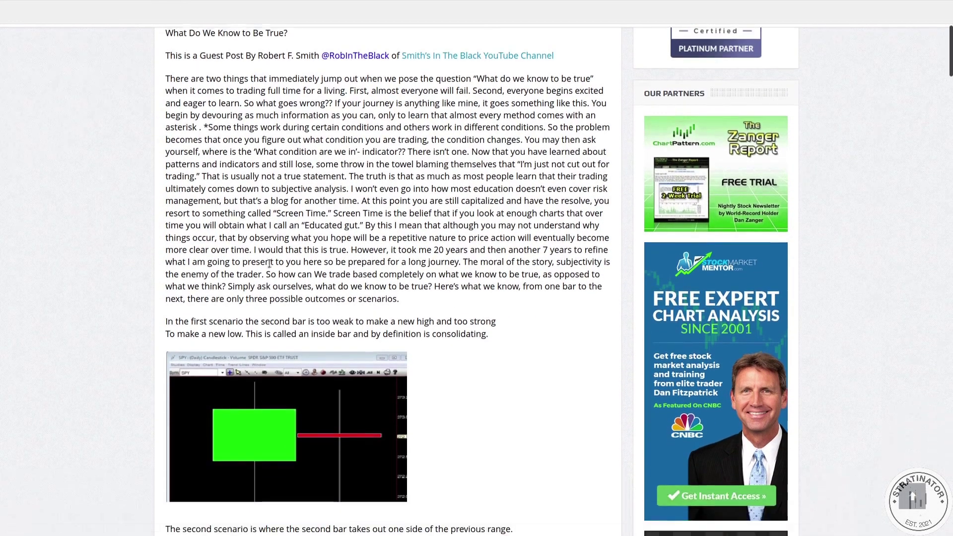
scroll(270, 258, down, 5)
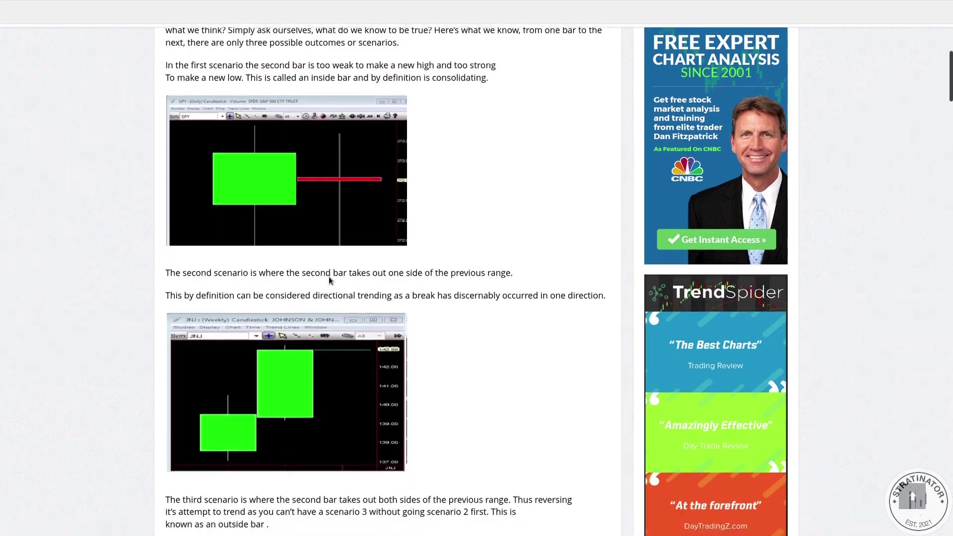
scroll(329, 281, down, 8)
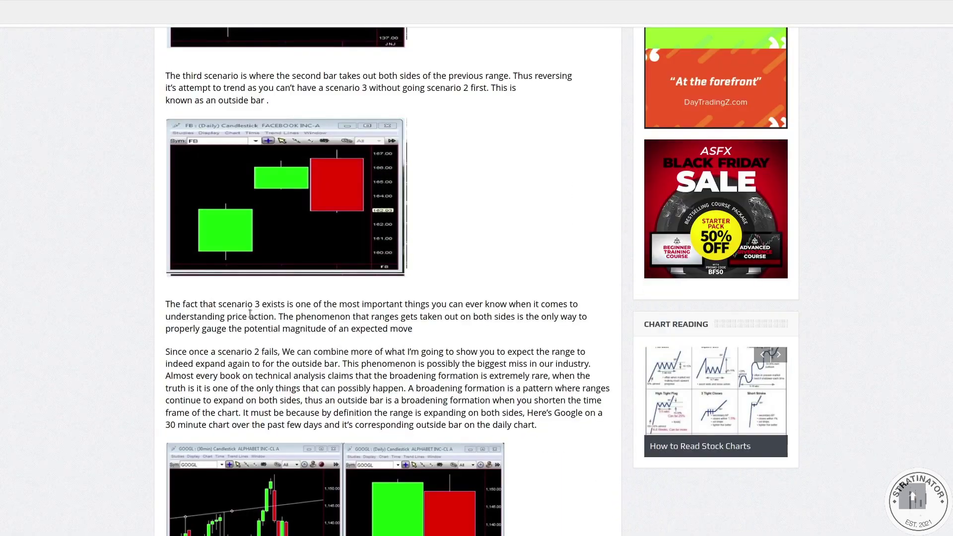
scroll(313, 204, down, 3)
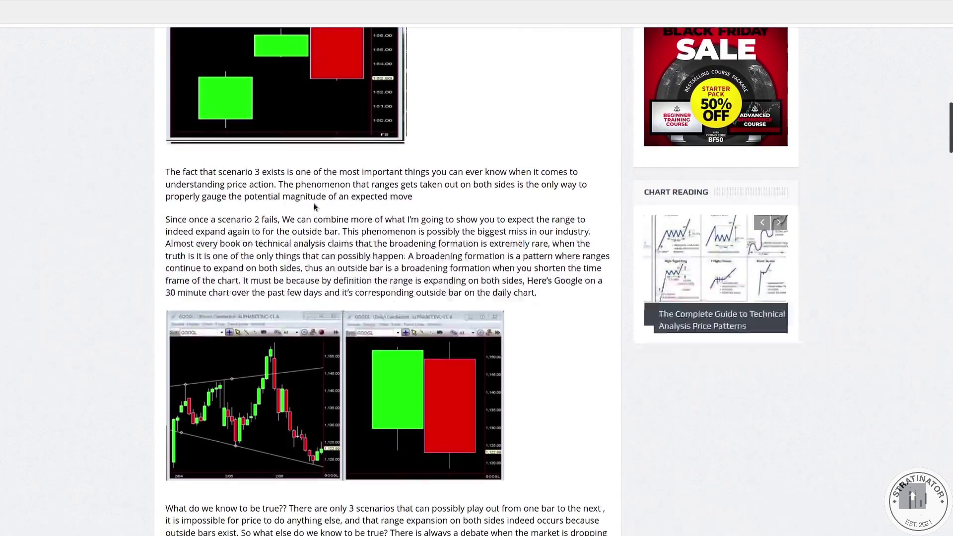
scroll(313, 206, down, 5)
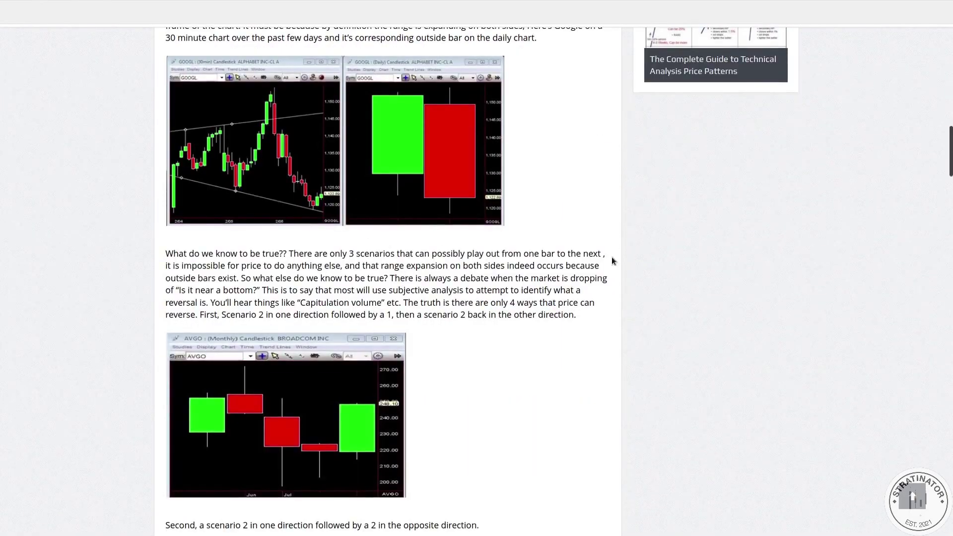
scroll(546, 303, down, 3)
key(Home)
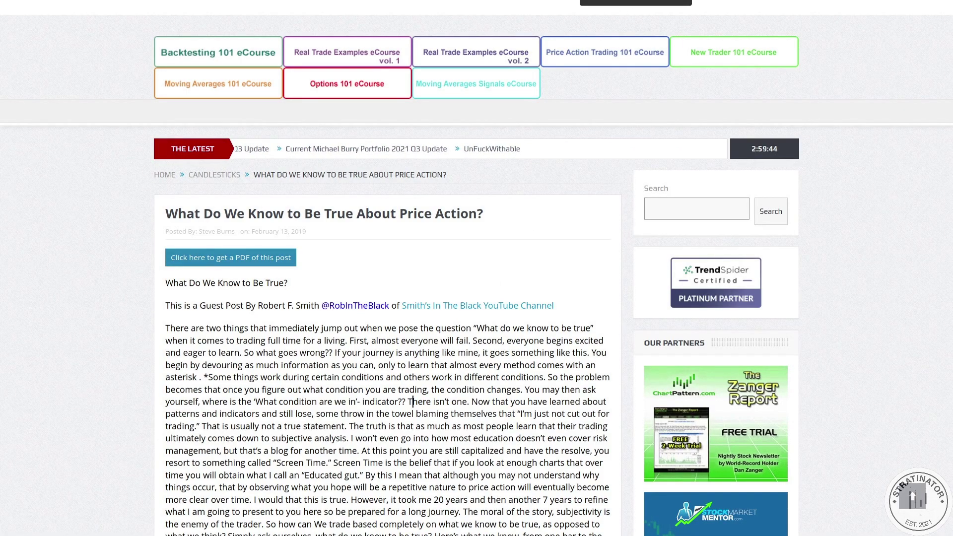
scroll(499, 352, down, 3)
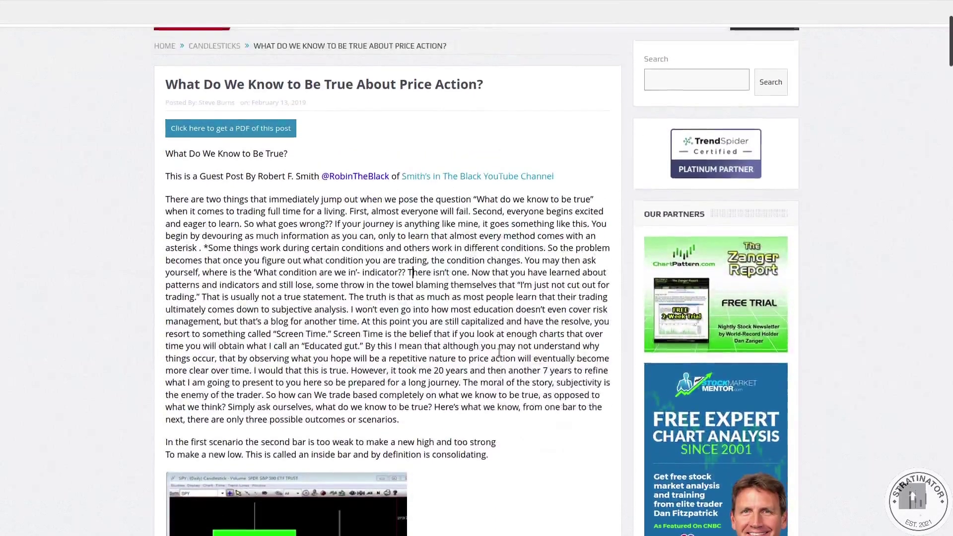
scroll(499, 352, up, 5)
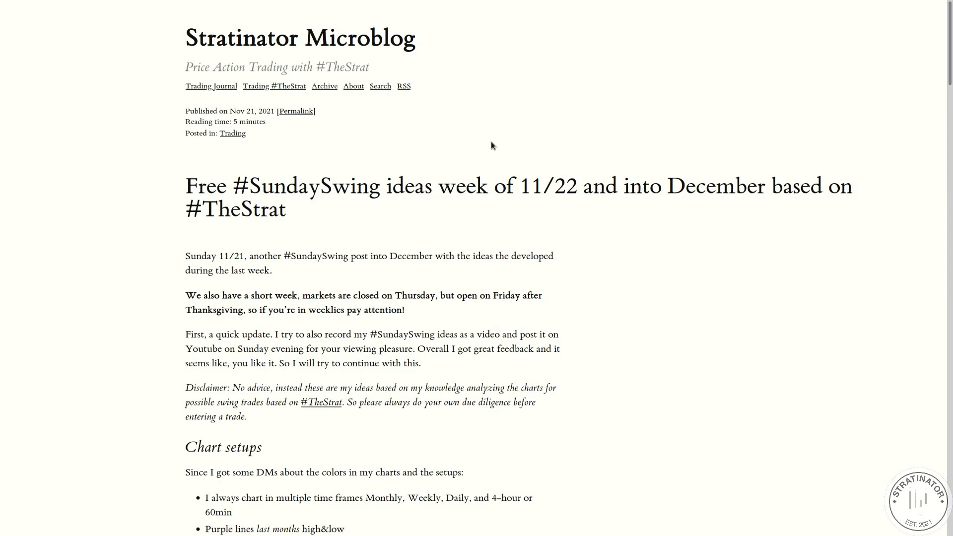
scroll(449, 304, down, 7)
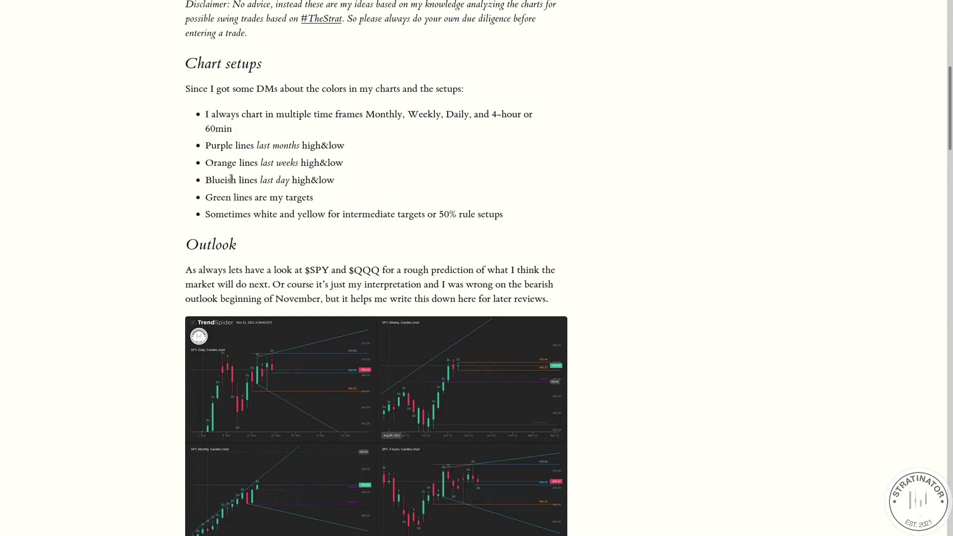
scroll(108, 197, down, 18)
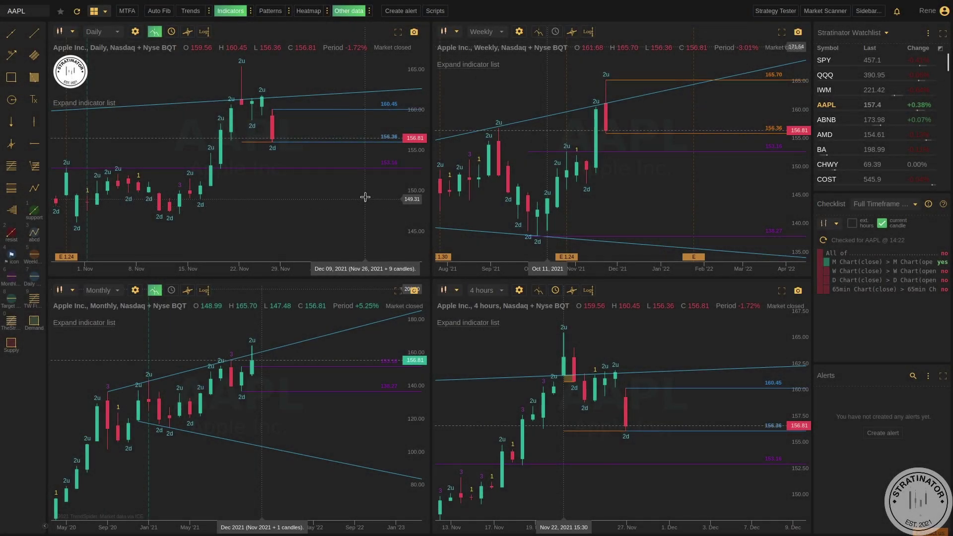
click(934, 10)
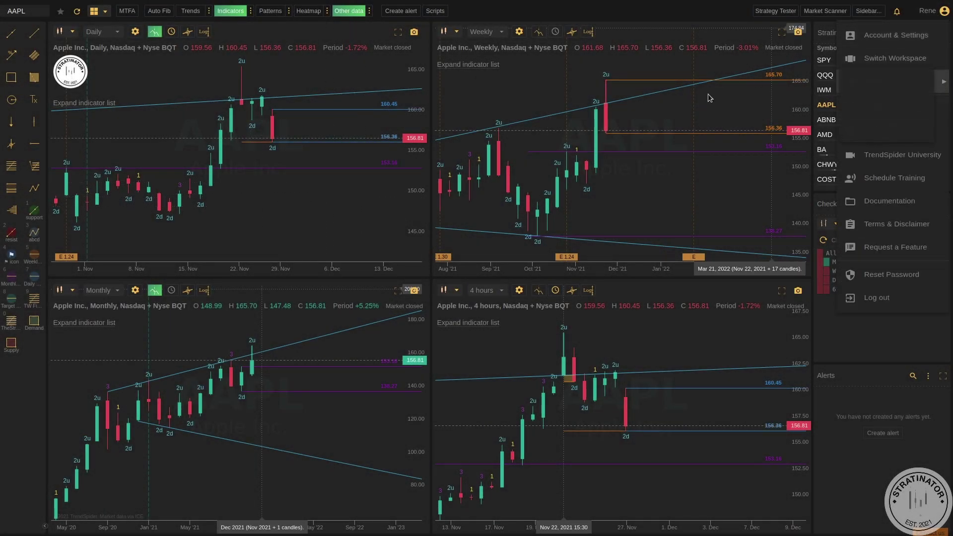
click(715, 104)
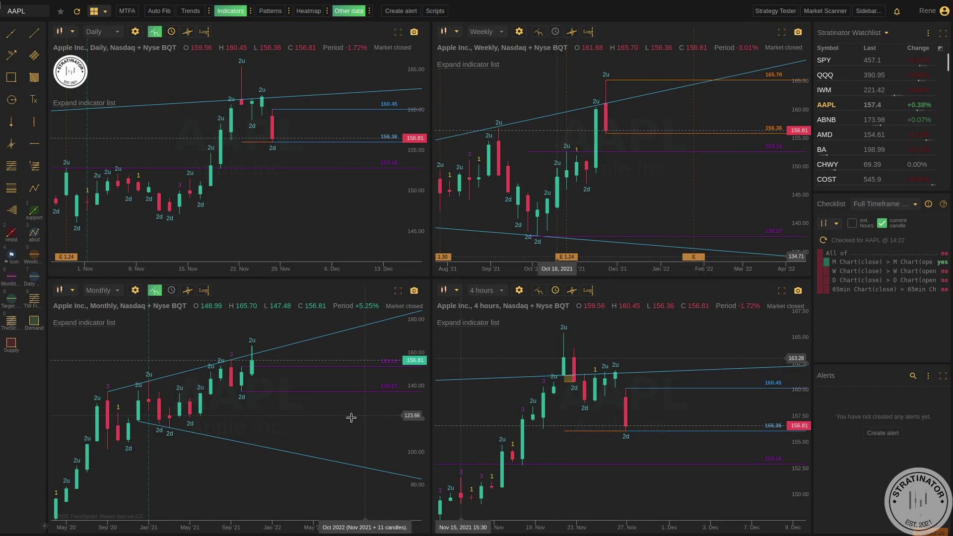
click(486, 290)
click(482, 304)
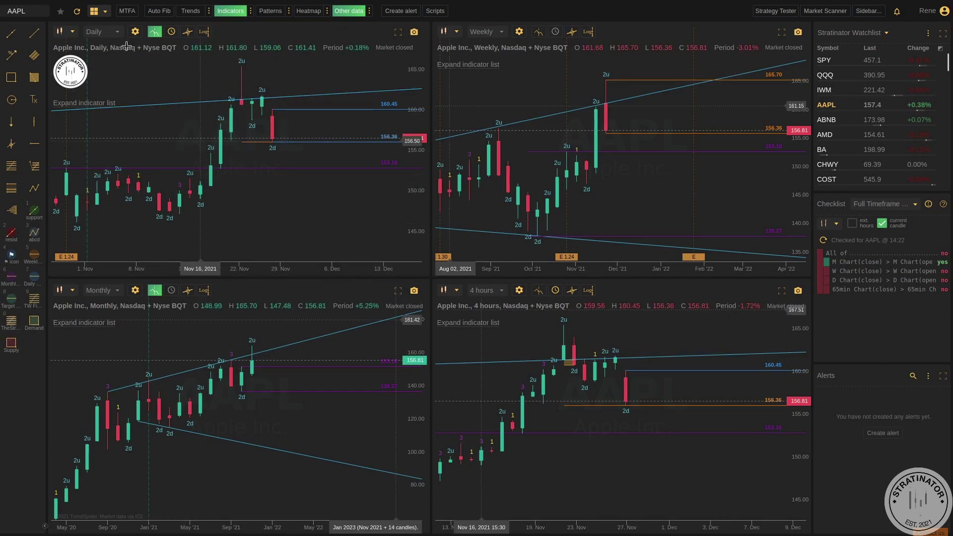
click(104, 12)
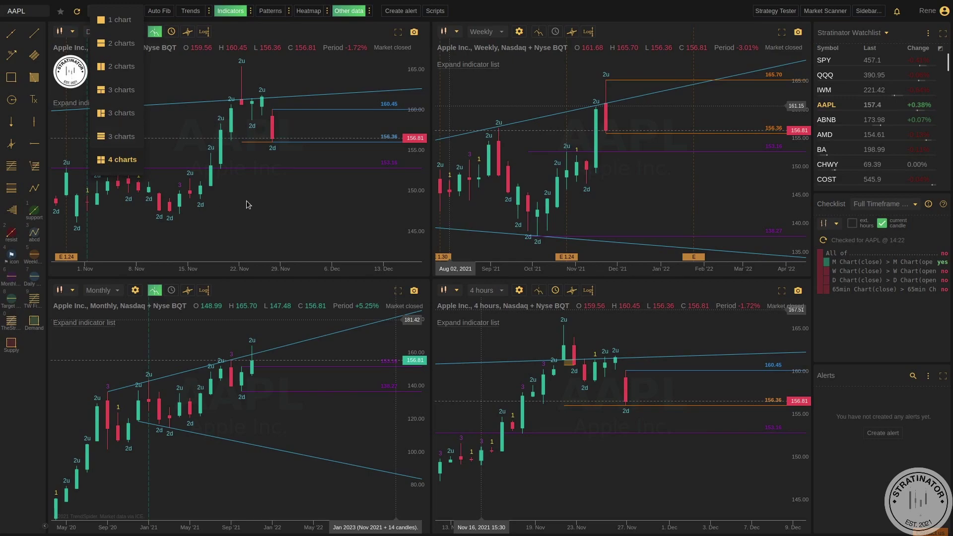
click(713, 179)
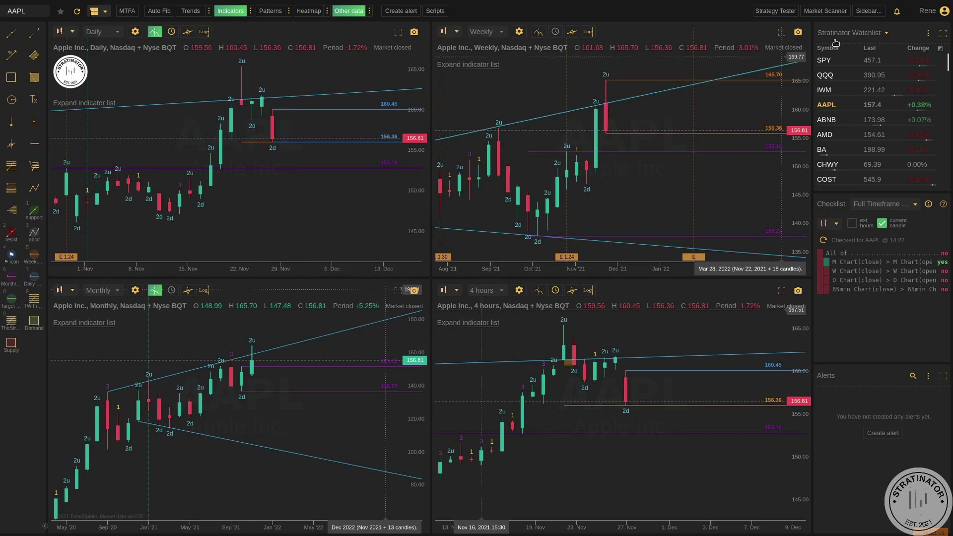
click(935, 11)
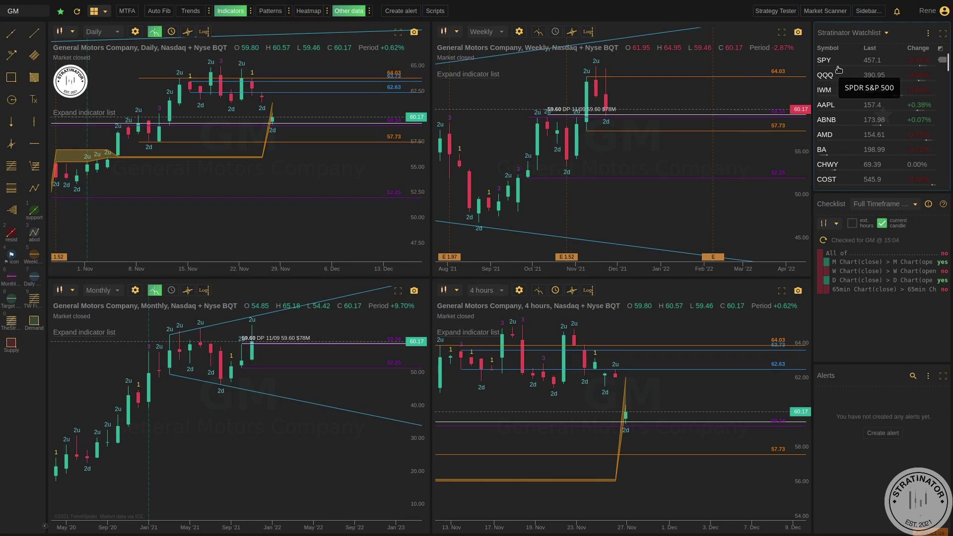
Step: Finish editing the sidebar widgets and open the Smart Checklist's chooser of 56 scripts
scroll(838, 141, down, 5)
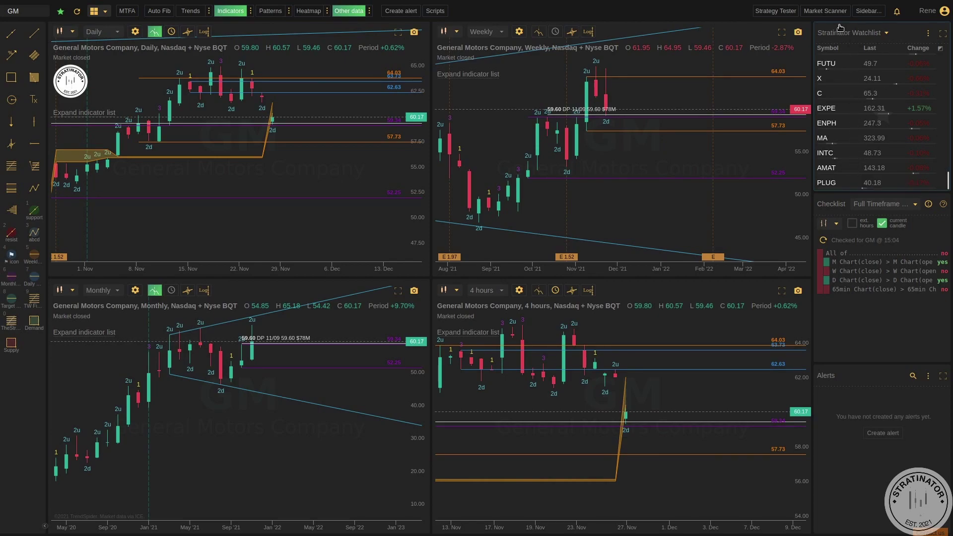
scroll(856, 125, up, 15)
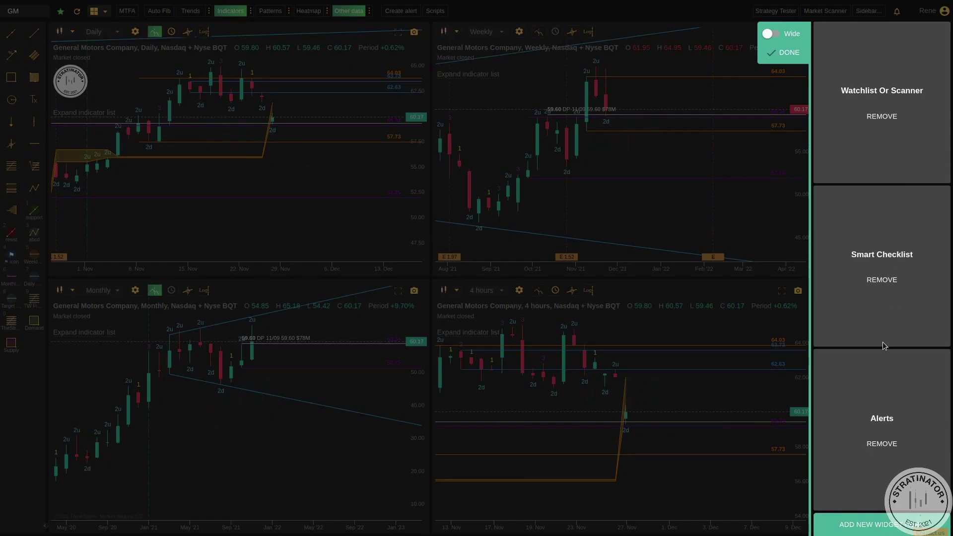
click(785, 53)
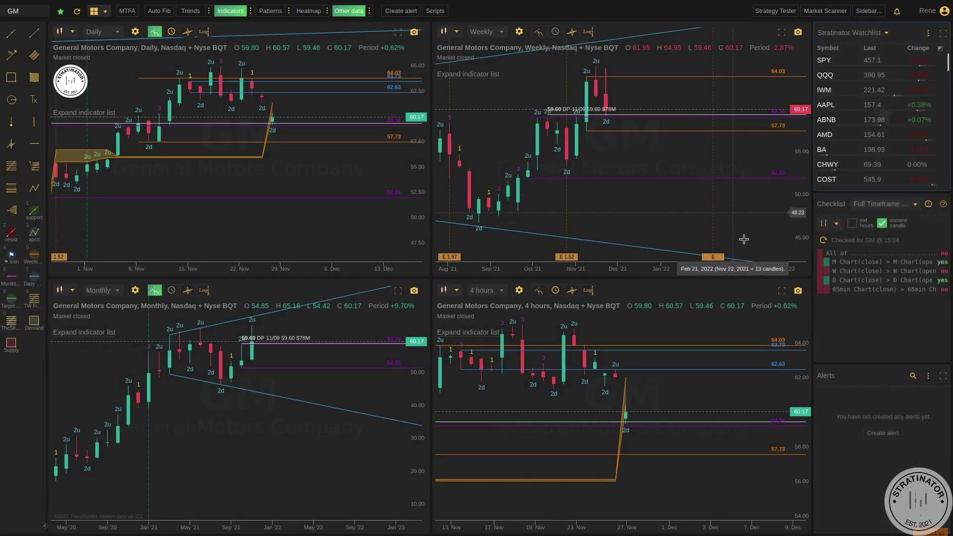
click(888, 205)
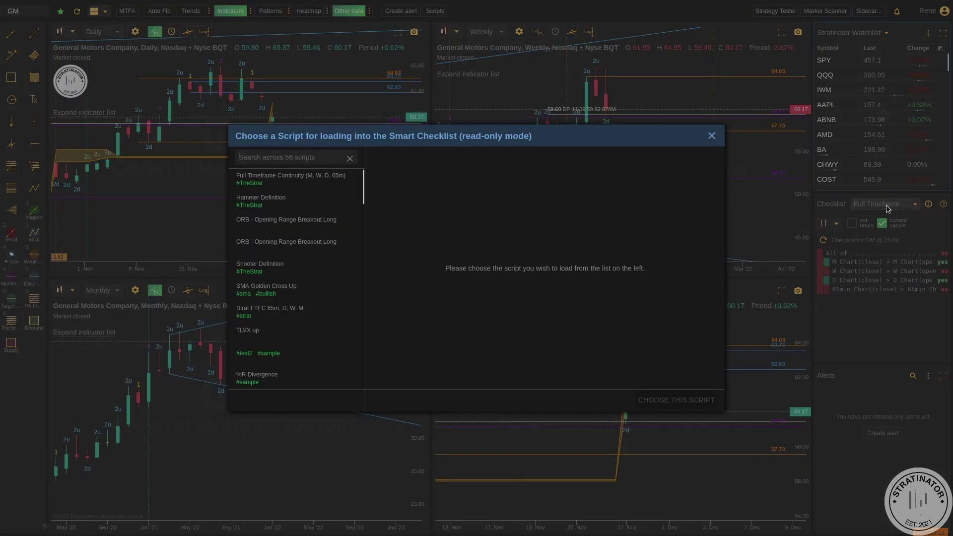
Step: Preview Full Timeframe Continuity: close greater than open on M, W, D and 65m
click(294, 183)
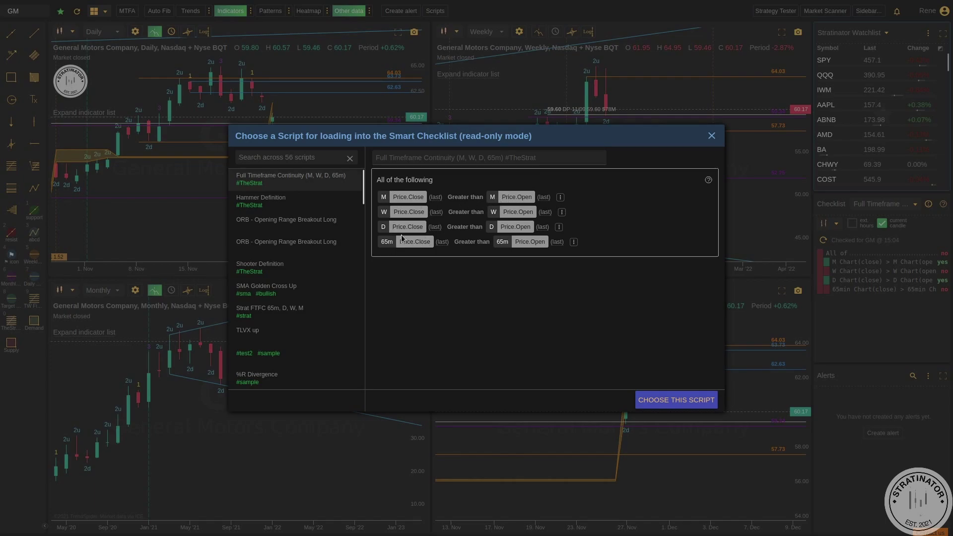
Step: Load AAPL on all charts, change the lower-right chart's timeframe, and expand Daily indicators
click(711, 136)
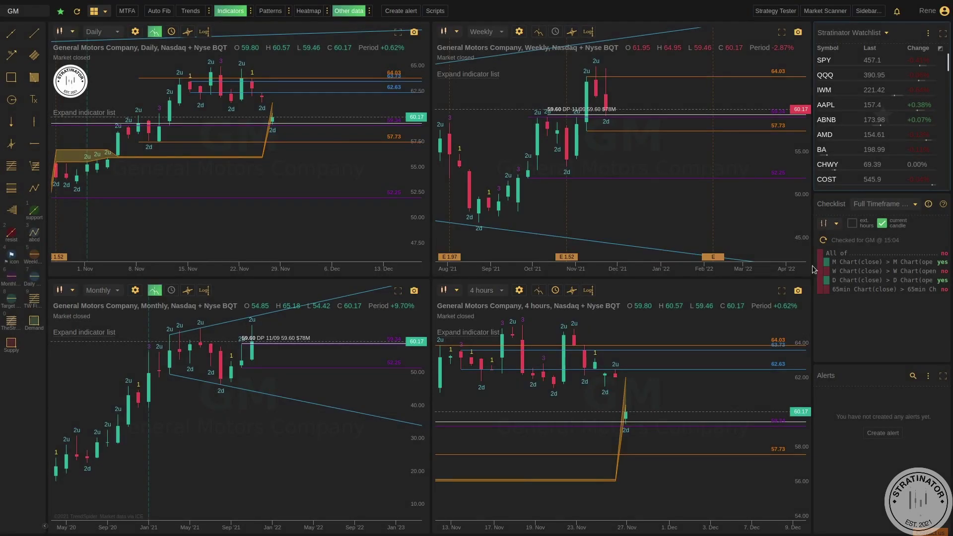
click(834, 110)
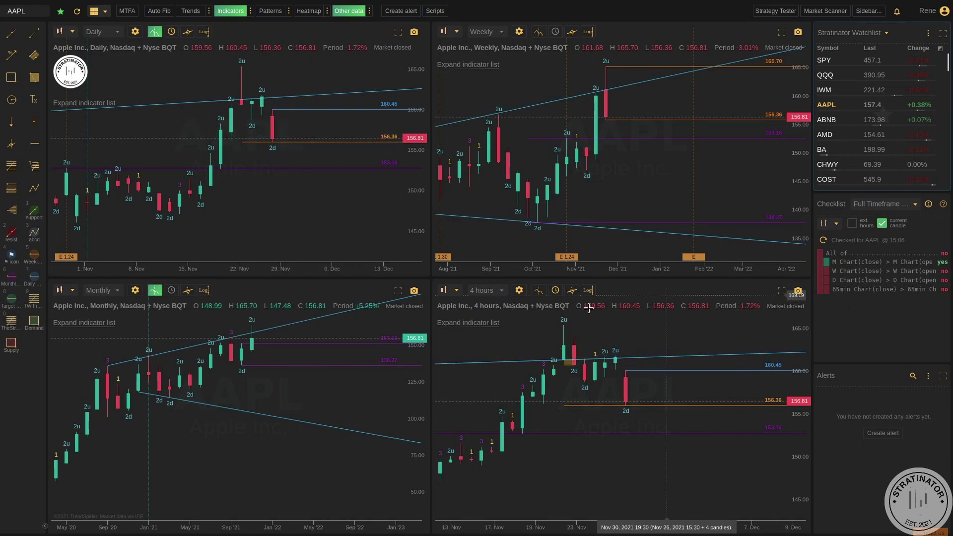
click(491, 290)
click(491, 240)
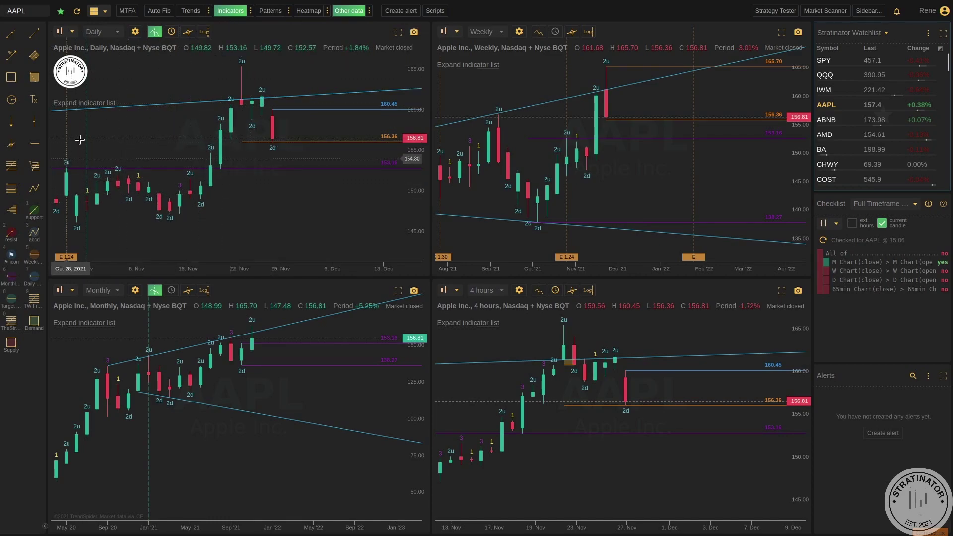
click(84, 102)
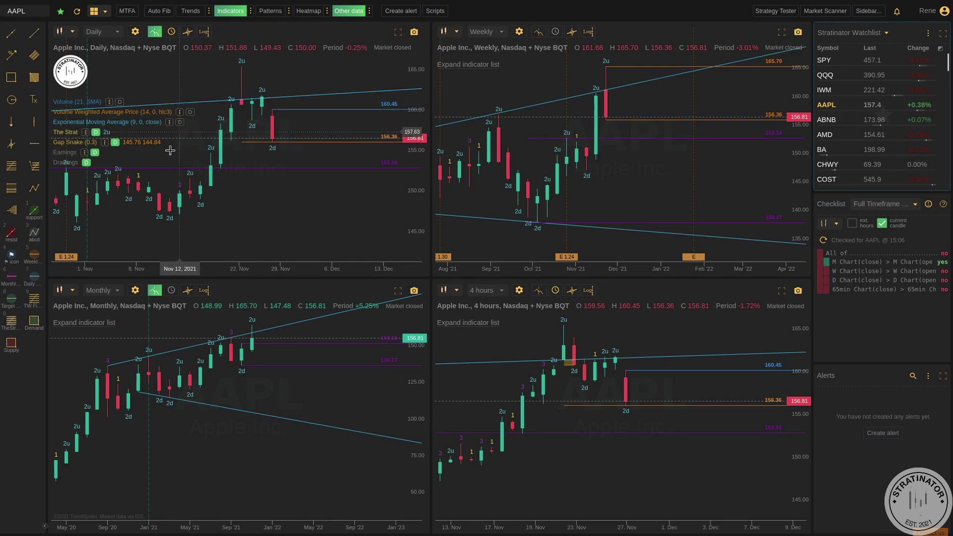
click(467, 65)
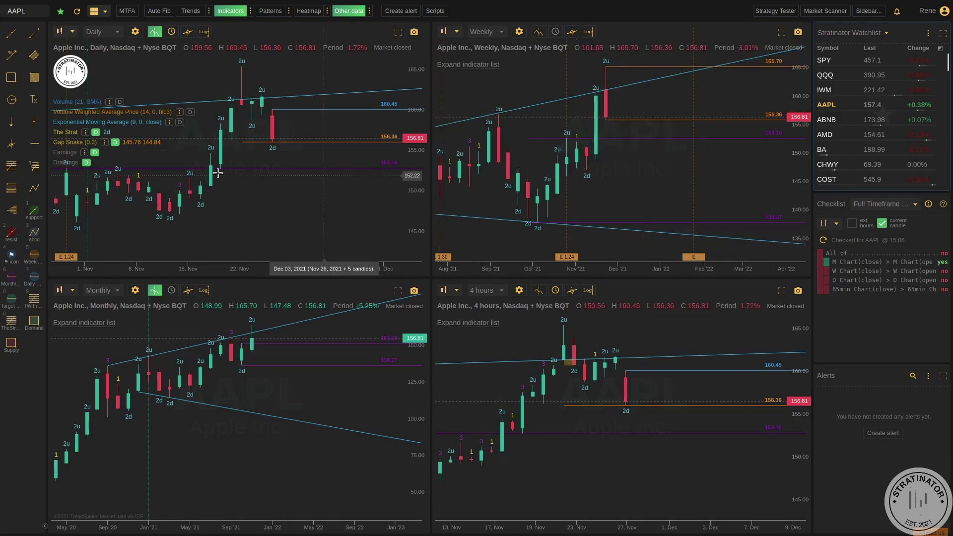
click(96, 132)
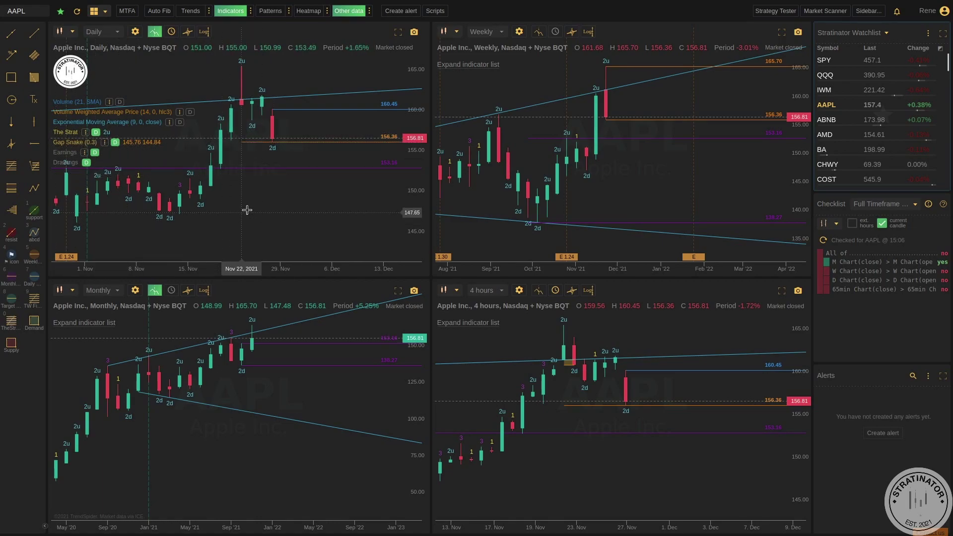
drag(227, 217, 299, 191)
drag(217, 206, 366, 211)
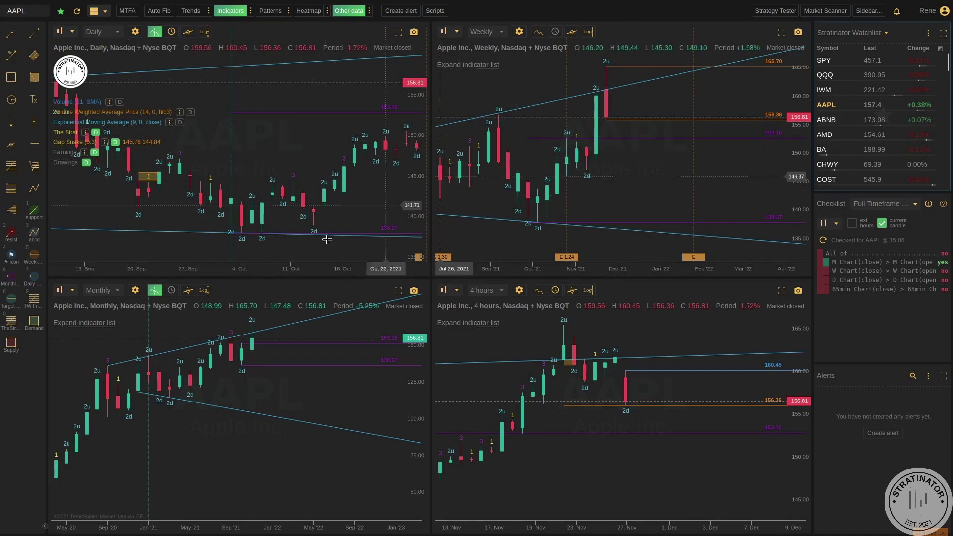
scroll(94, 154, down, 3)
drag(319, 159, 191, 160)
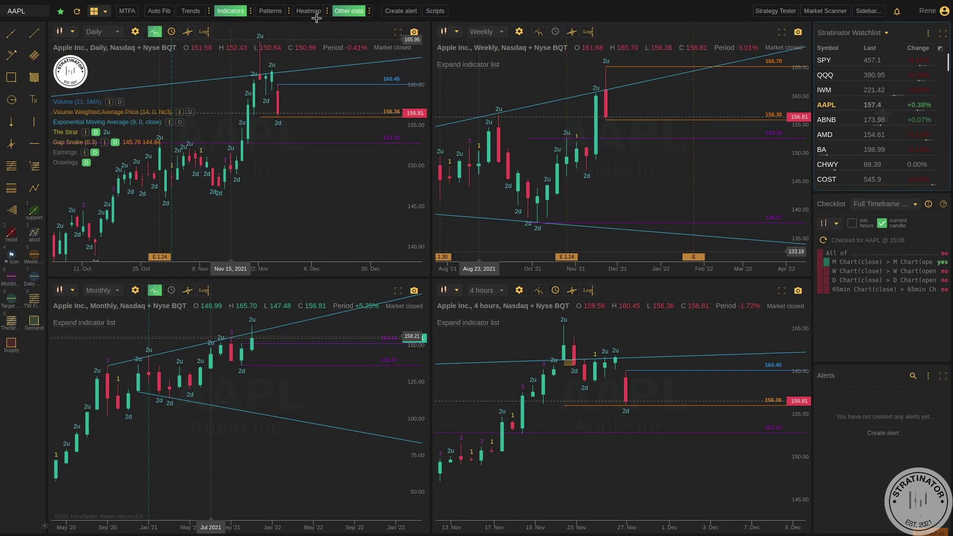
Step: Undo a trial move of the orange 156.36 level, then load AMD into all four charts
click(357, 12)
click(526, 108)
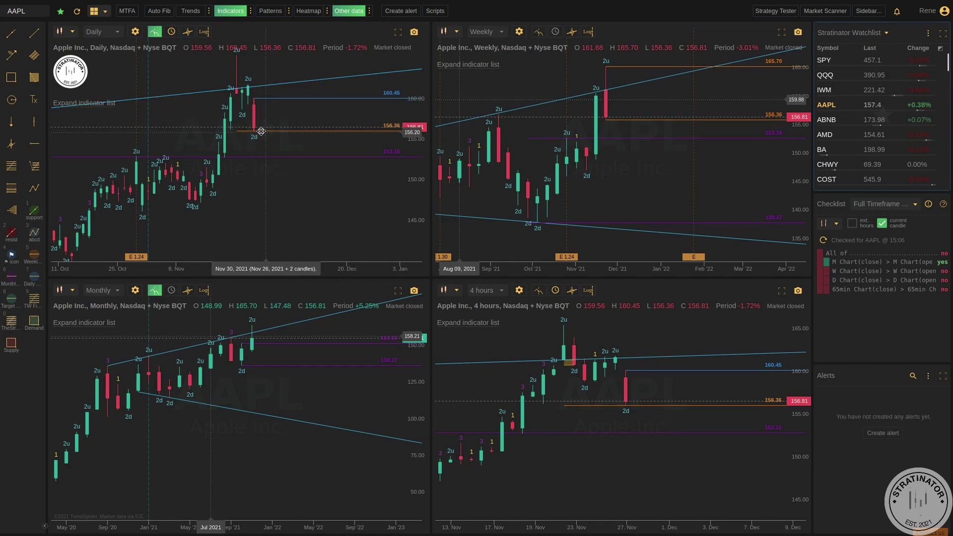
drag(237, 130, 242, 139)
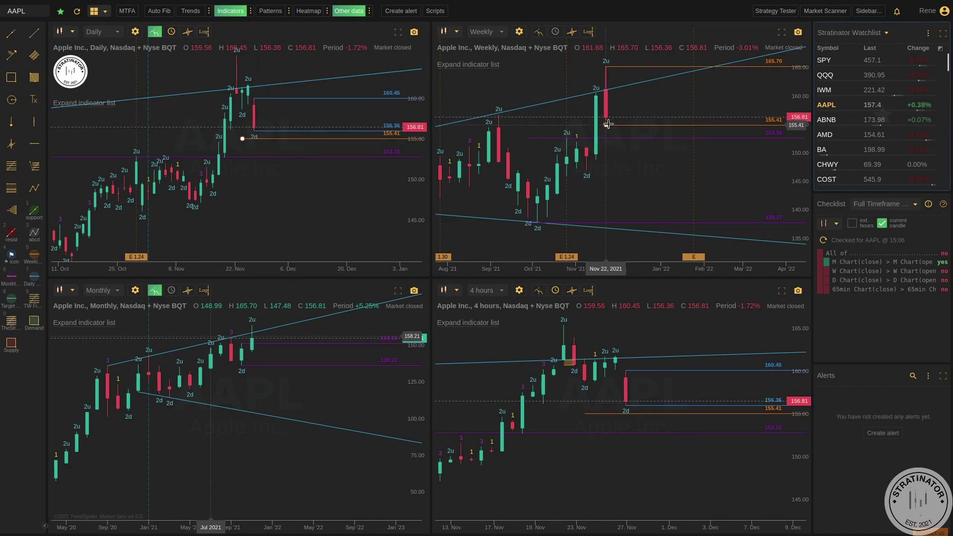
key(ctrl+z)
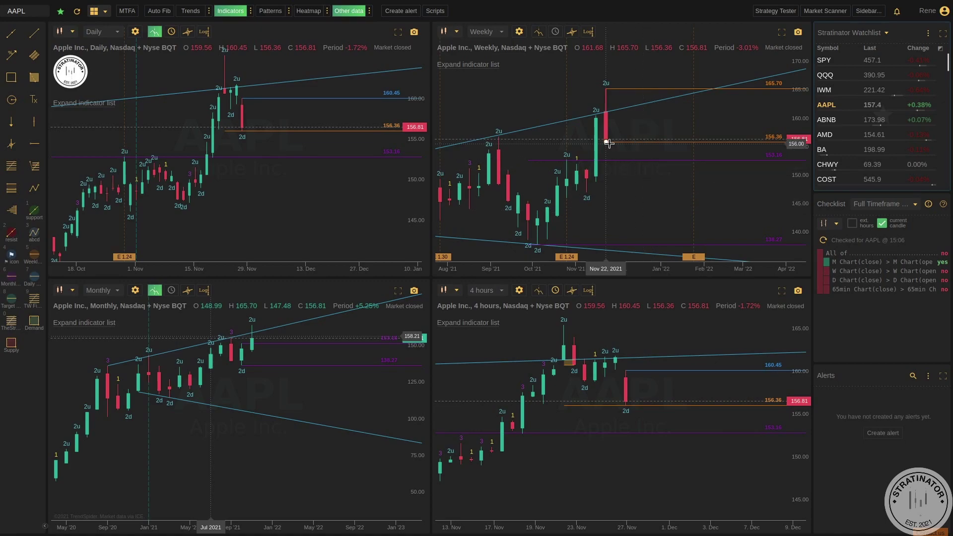
click(828, 139)
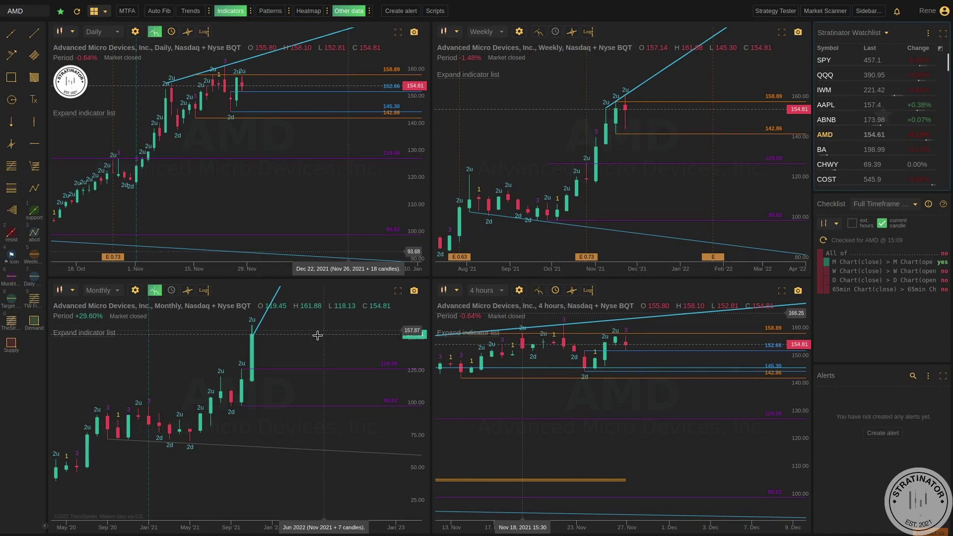
Step: Pan the AMD Monthly chart to later dates, then switch all four charts back to AAPL
drag(285, 358, 254, 358)
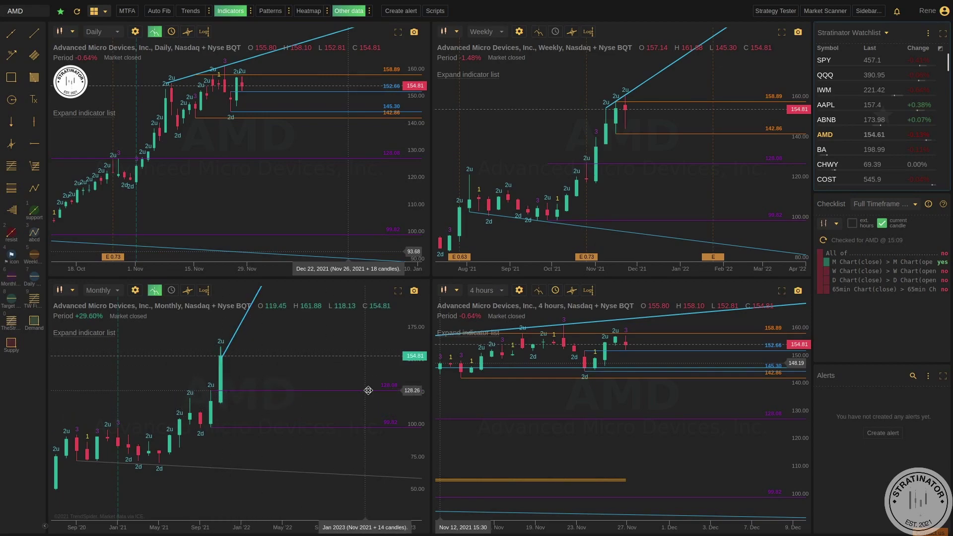
click(942, 104)
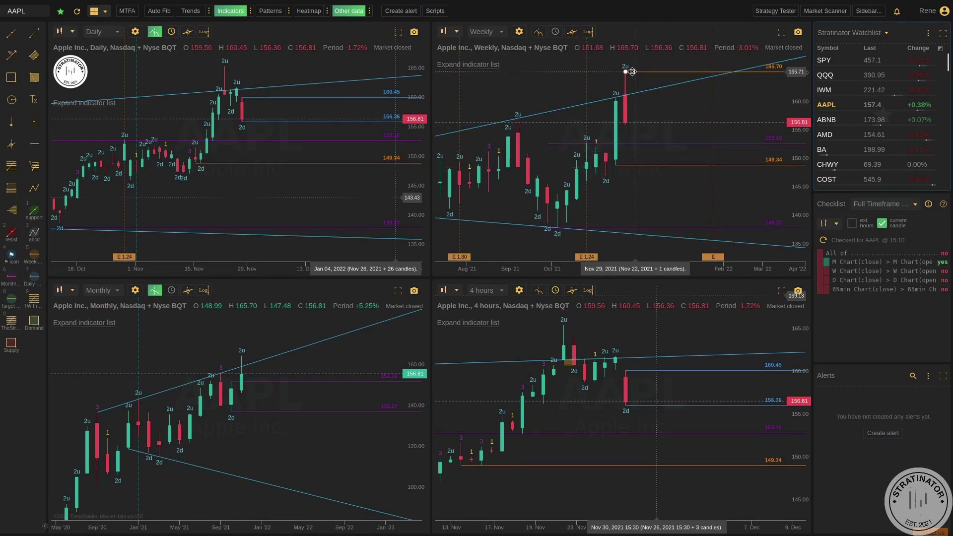
Step: Drag the Weekly chart's orange level line from 165.70 down to 161.02
drag(632, 72, 656, 126)
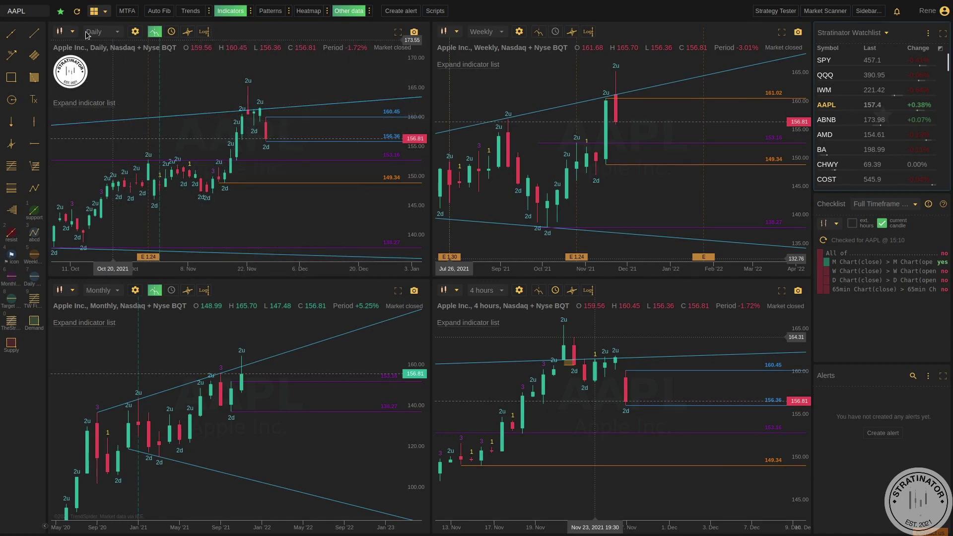
click(397, 31)
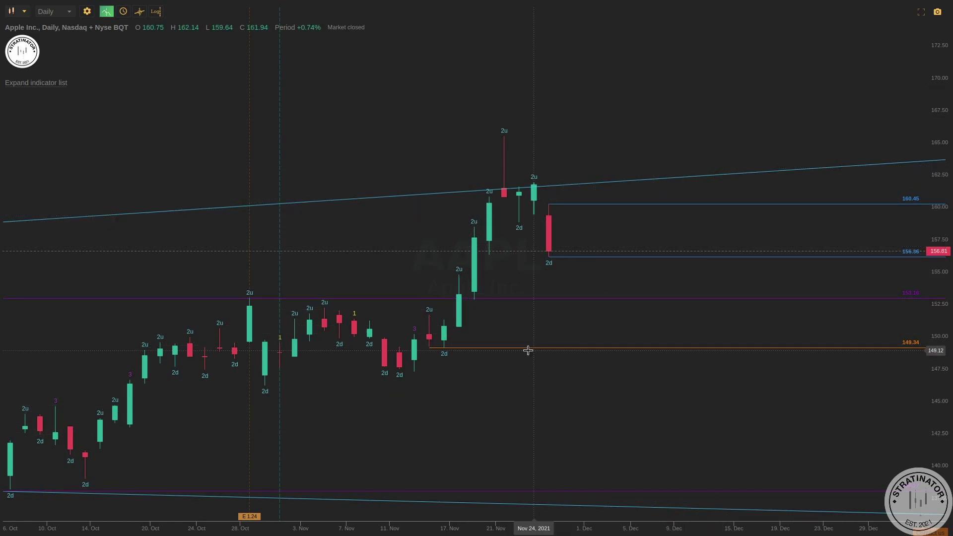
Step: Back in the four-chart layout, make the 161.02 line visible on 'Original Time Frame (W) And Below'
click(920, 11)
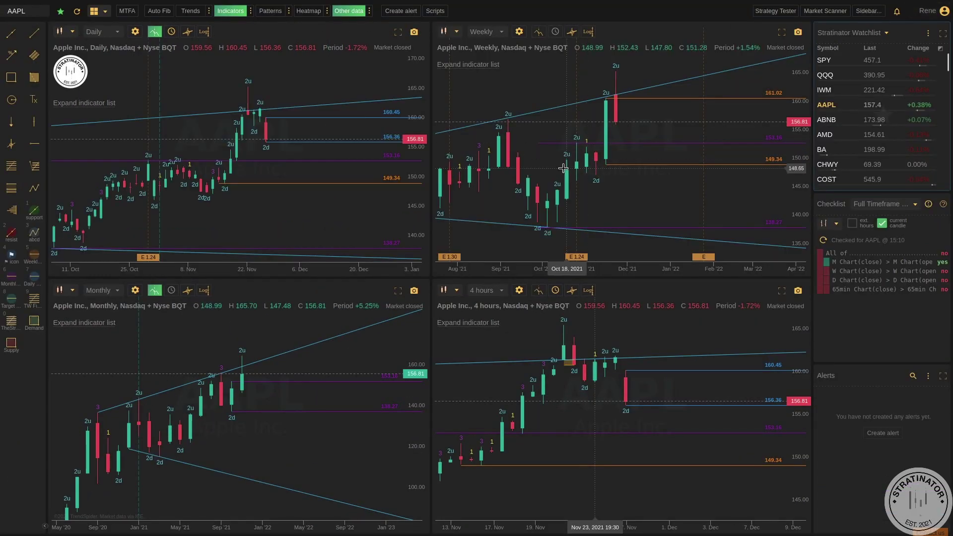
double_click(685, 94)
click(373, 339)
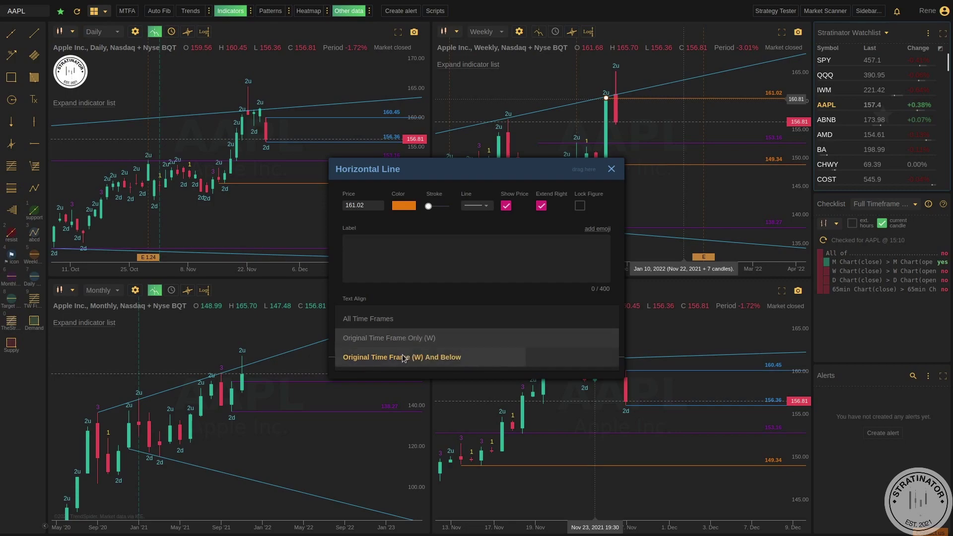
click(410, 356)
click(586, 367)
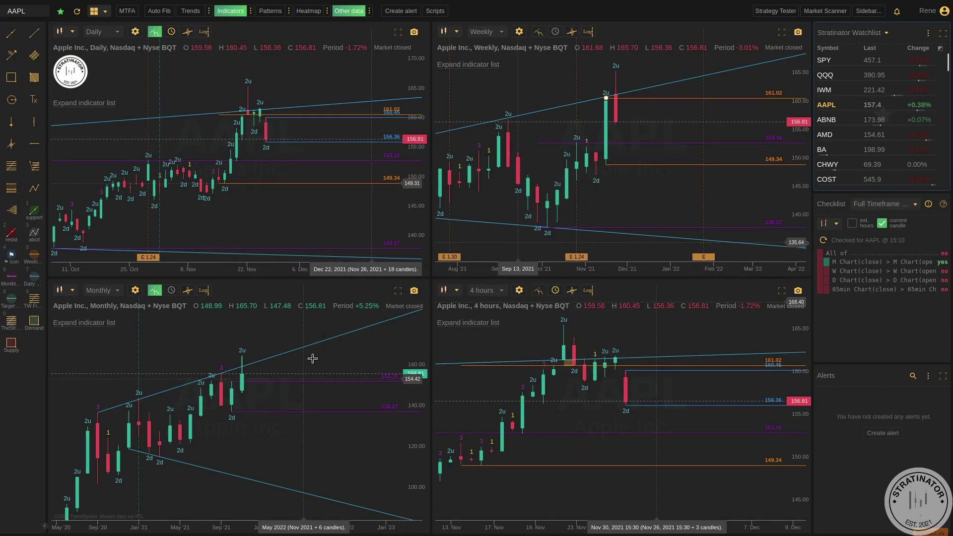
Step: Set the 156.36 line to be visible on 'All Time Frames'
double_click(283, 142)
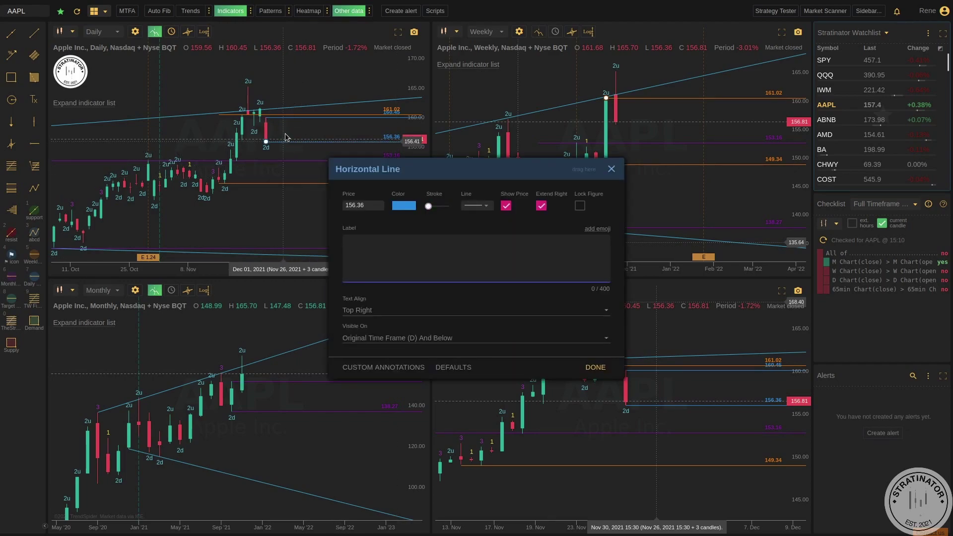
click(383, 336)
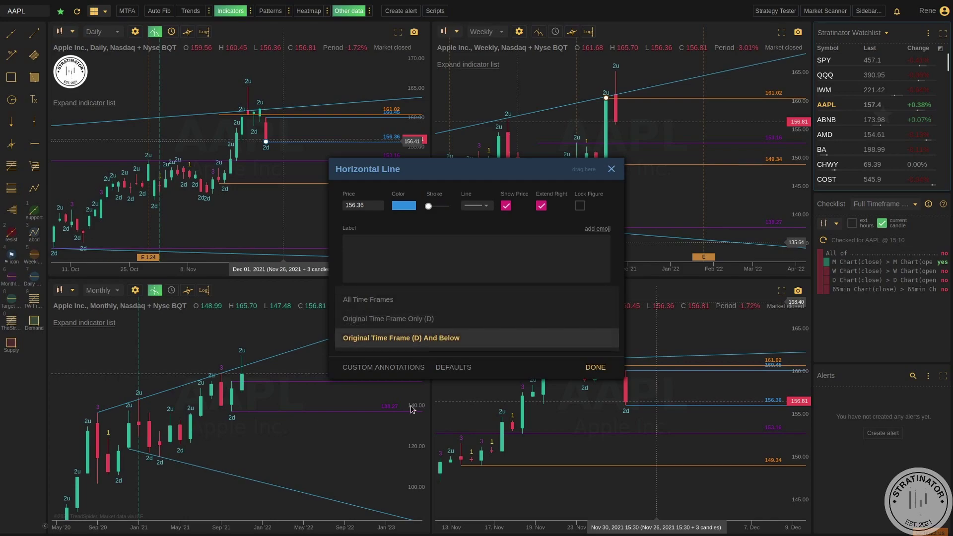
click(370, 300)
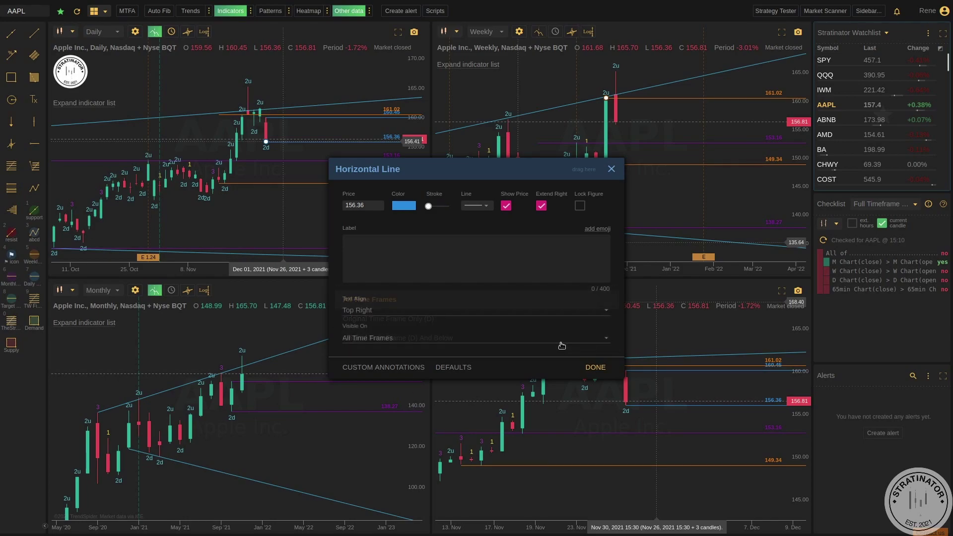
click(594, 368)
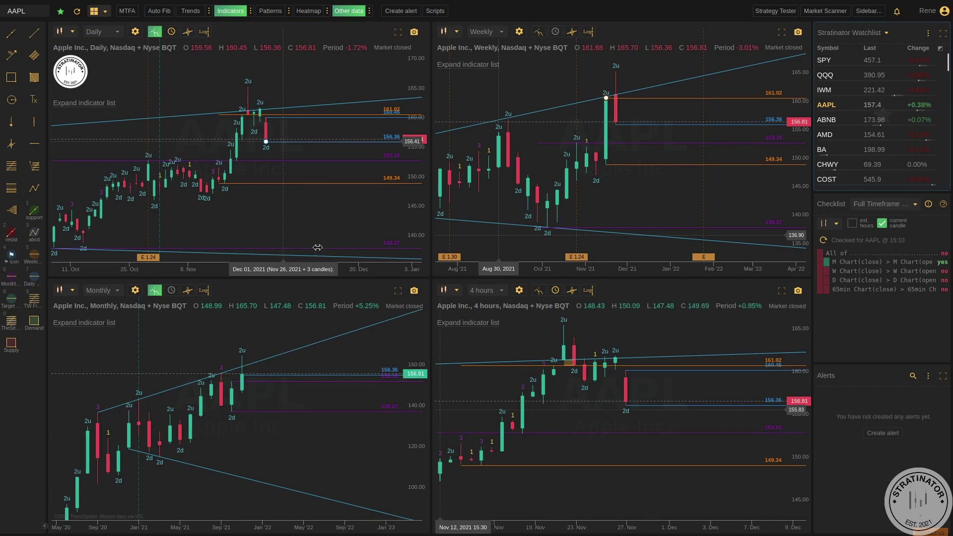
click(248, 169)
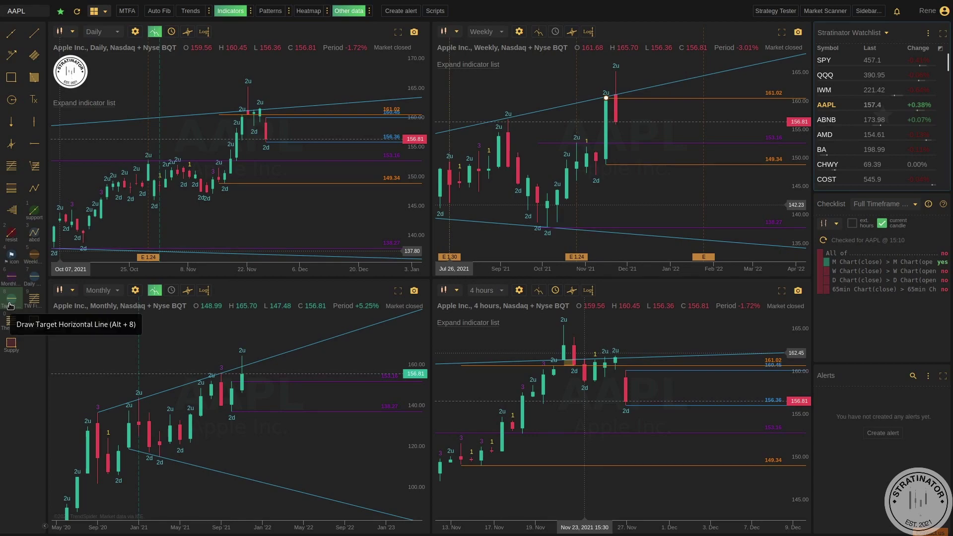
click(10, 304)
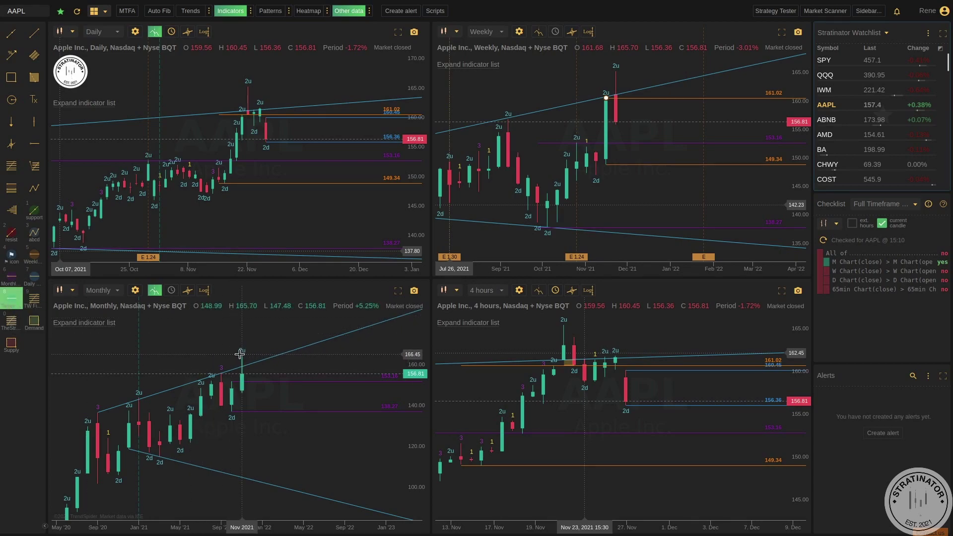
click(239, 354)
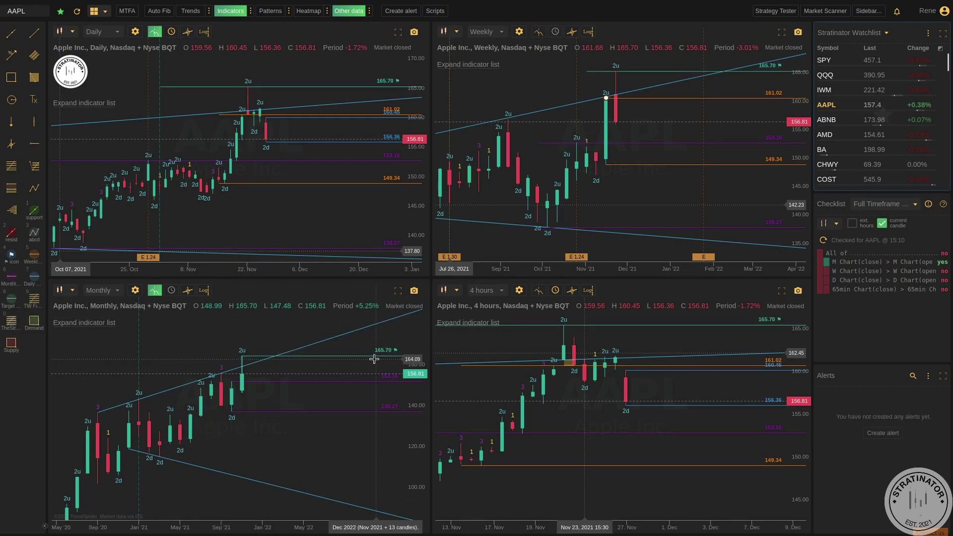
key(ctrl+z)
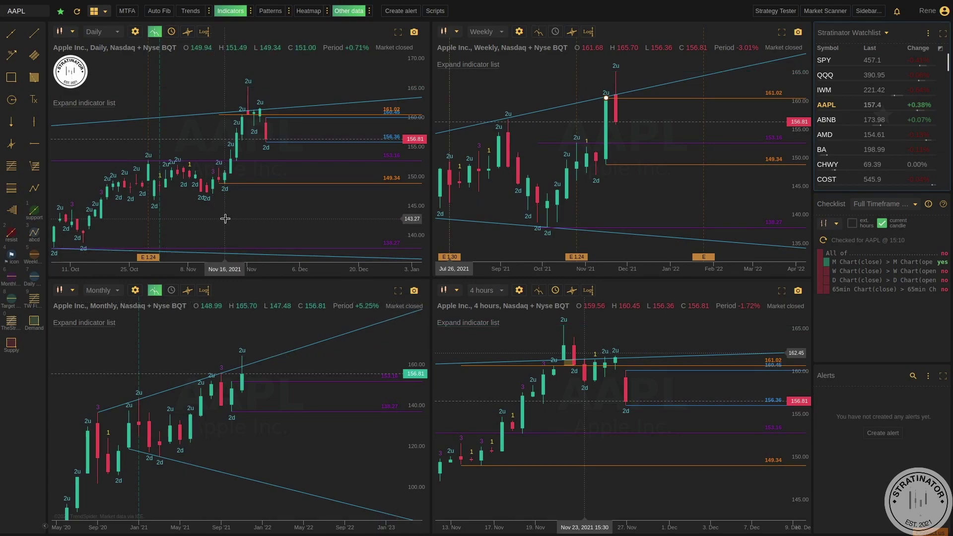
click(34, 34)
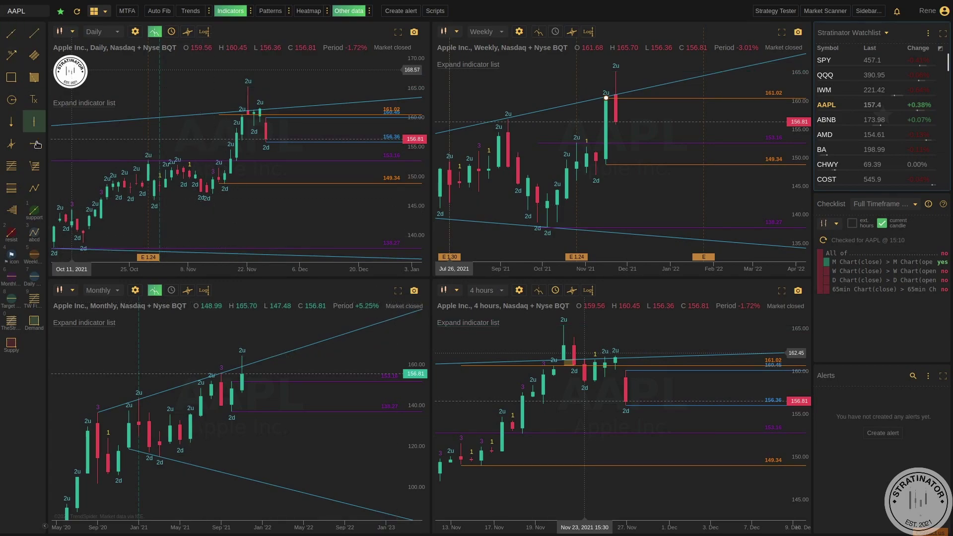
click(31, 147)
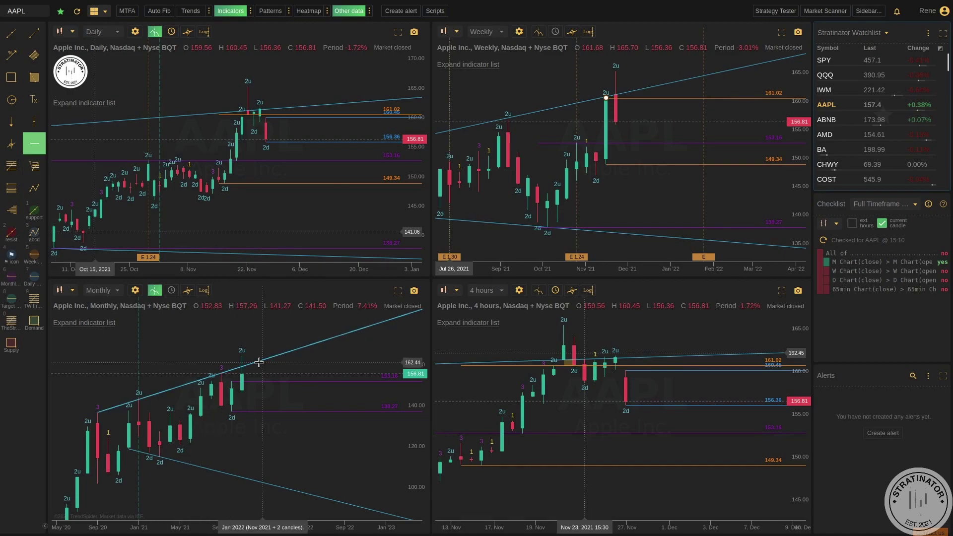
click(242, 357)
double_click(337, 356)
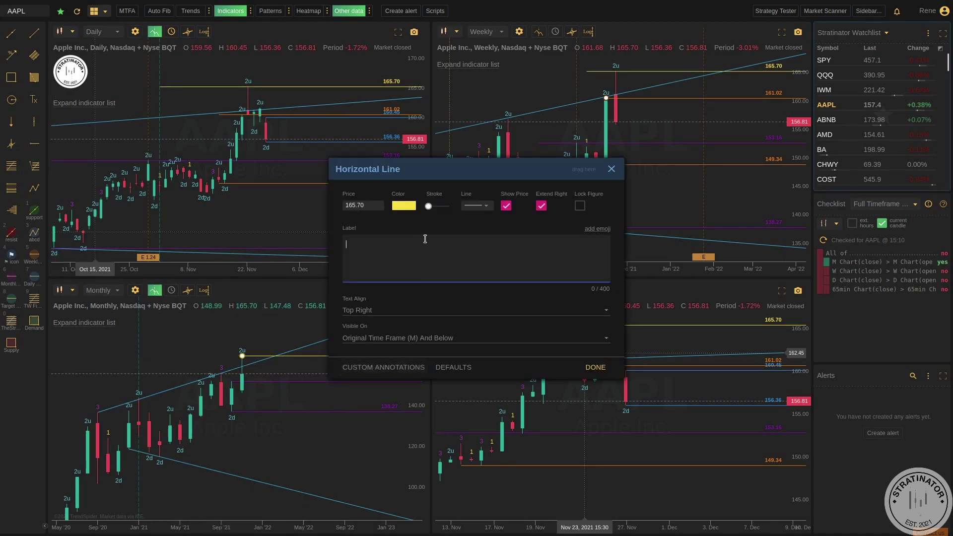
click(383, 367)
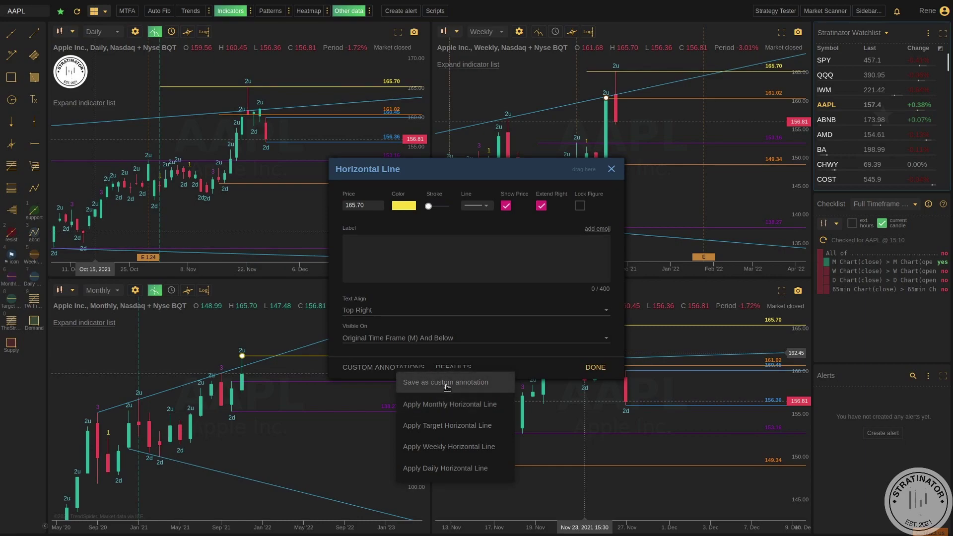
click(593, 369)
click(595, 367)
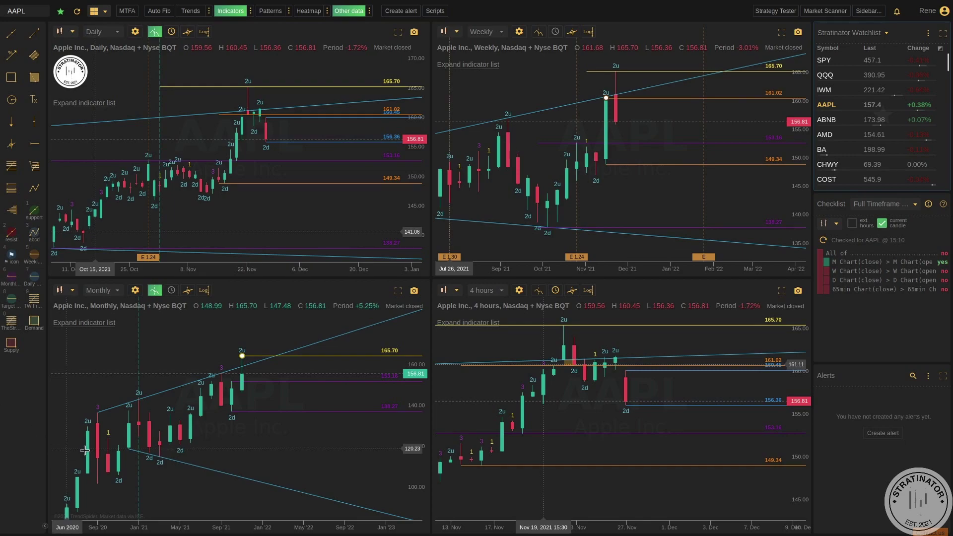
key(Delete)
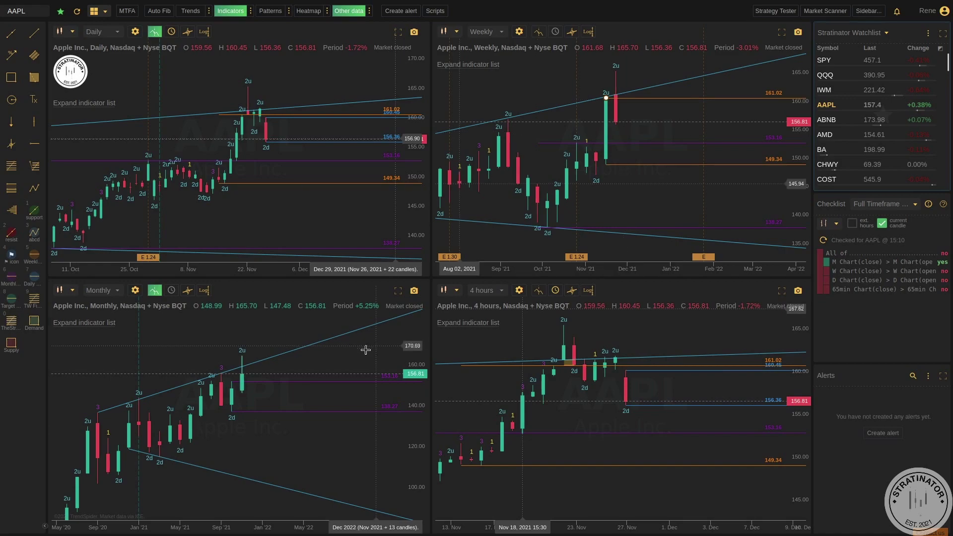
scroll(365, 347, up, 1)
scroll(660, 418, up, 1)
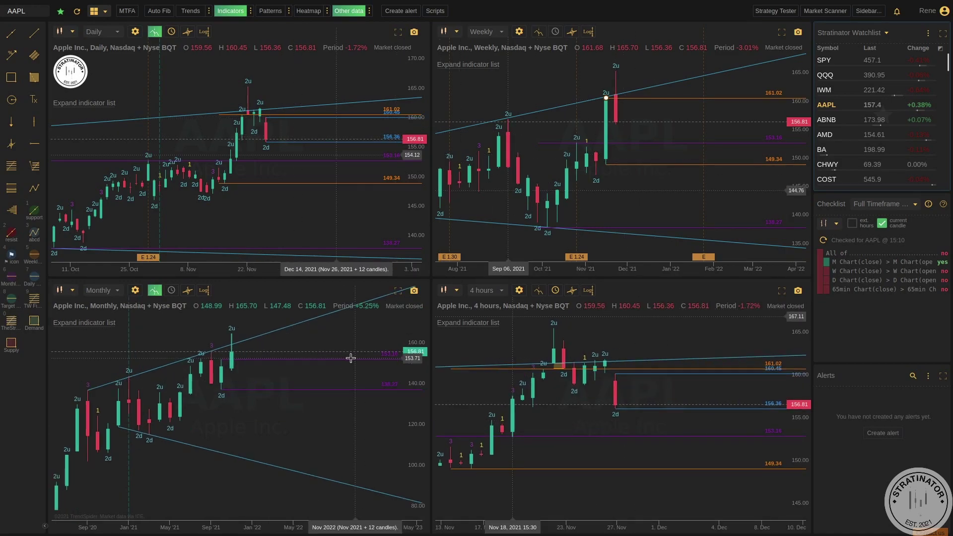
click(11, 298)
click(11, 297)
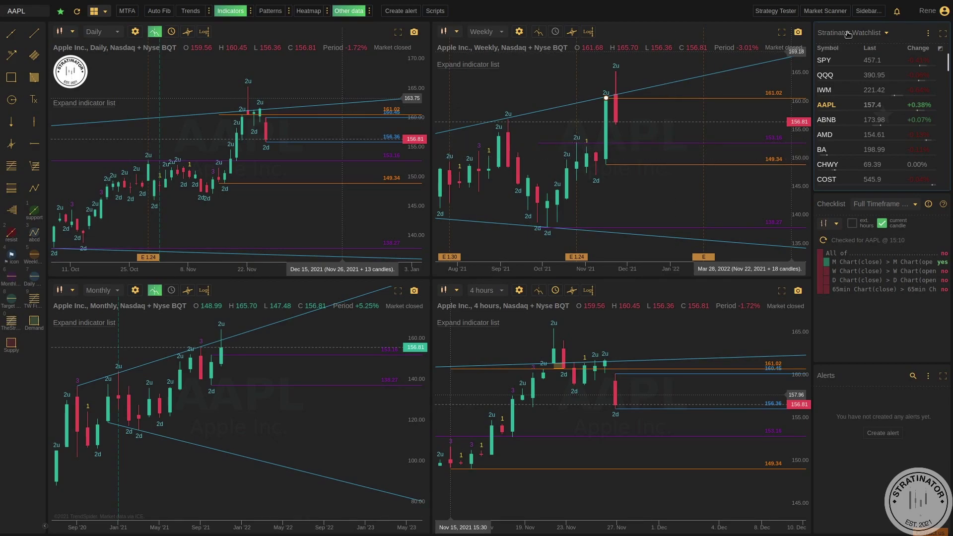
Step: Load the TheStrat FTFC up scanner (no matches), then TheStrat FTFC down with 39 matches
click(849, 32)
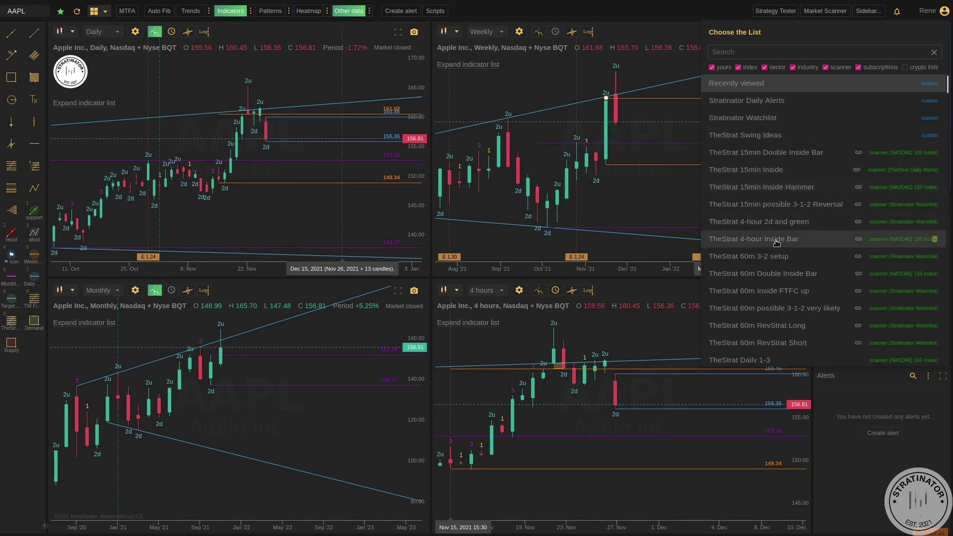
scroll(817, 215, down, 1)
scroll(819, 248, down, 5)
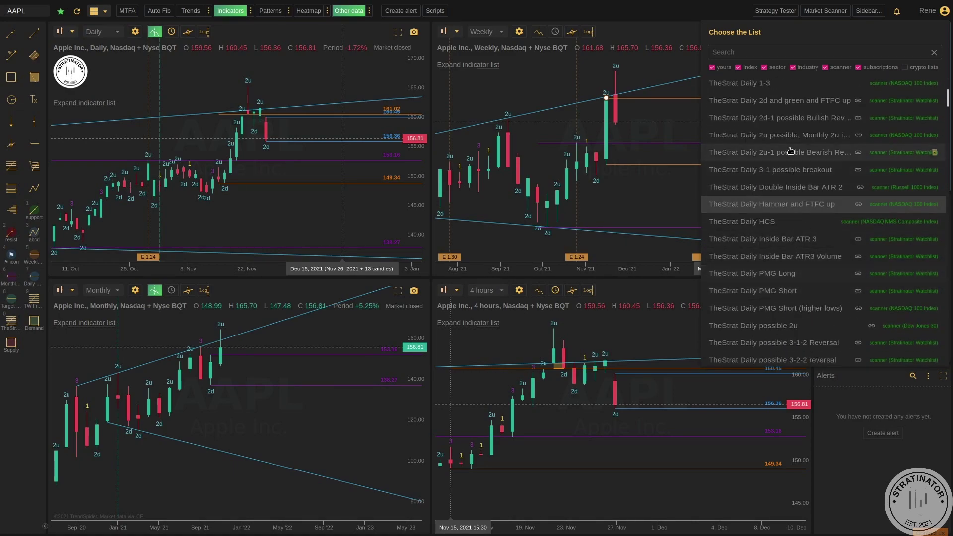
scroll(781, 267, down, 2)
scroll(781, 266, down, 4)
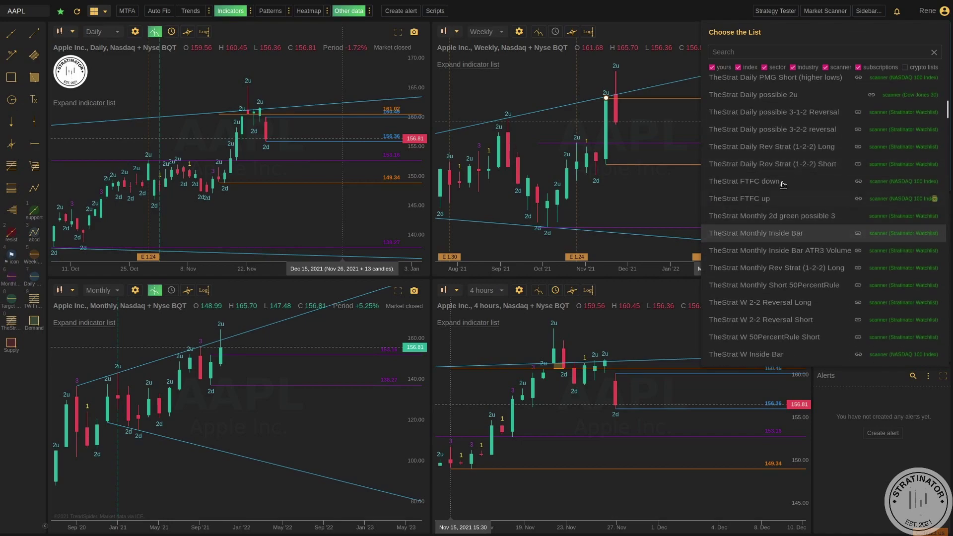
scroll(787, 248, down, 1)
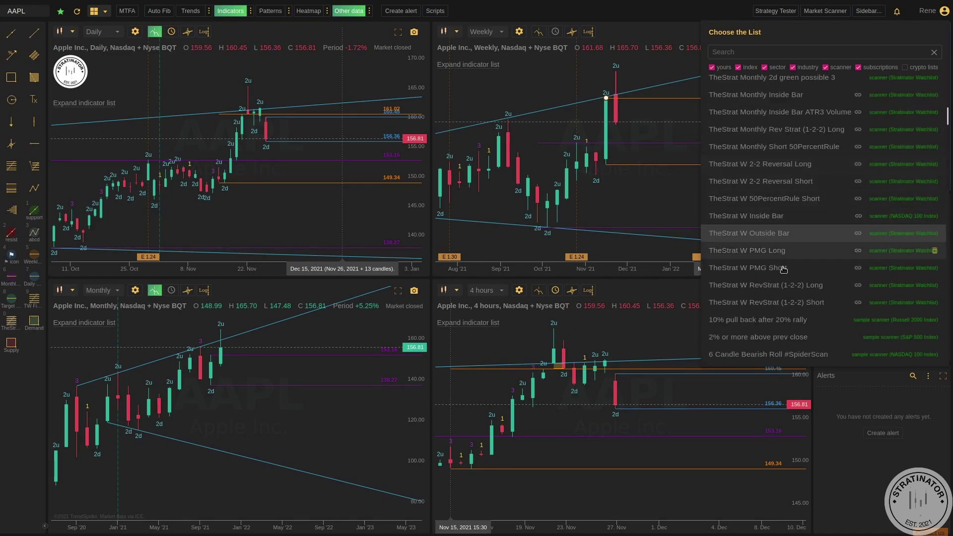
scroll(802, 257, up, 3)
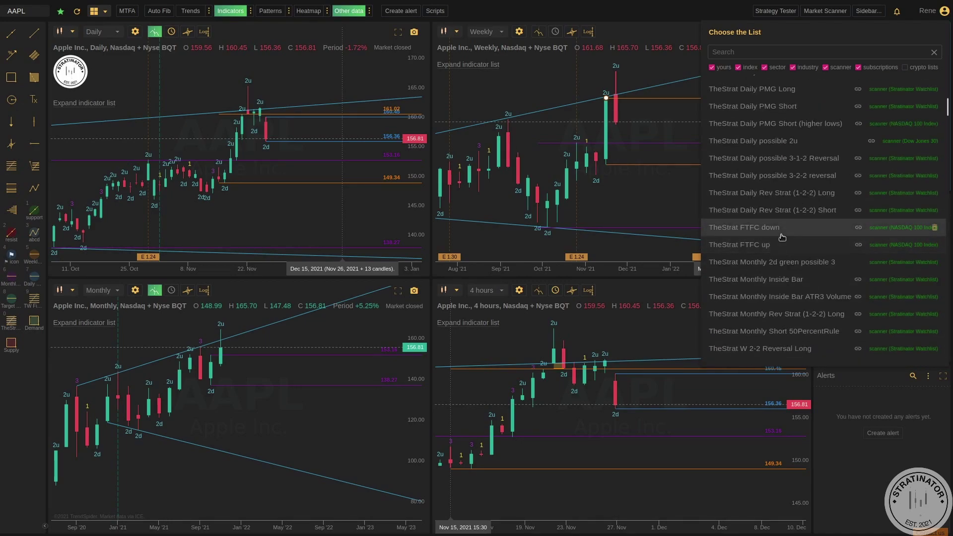
click(769, 248)
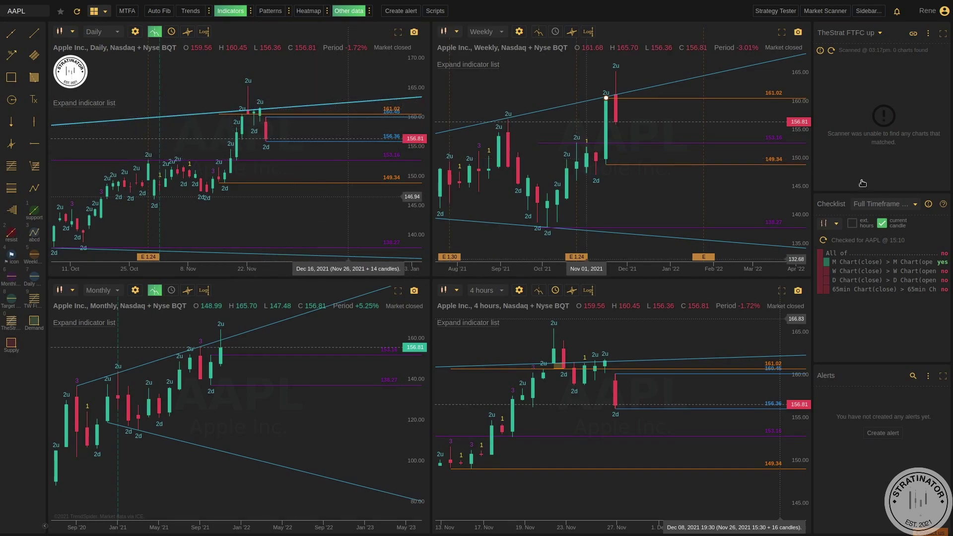
click(872, 34)
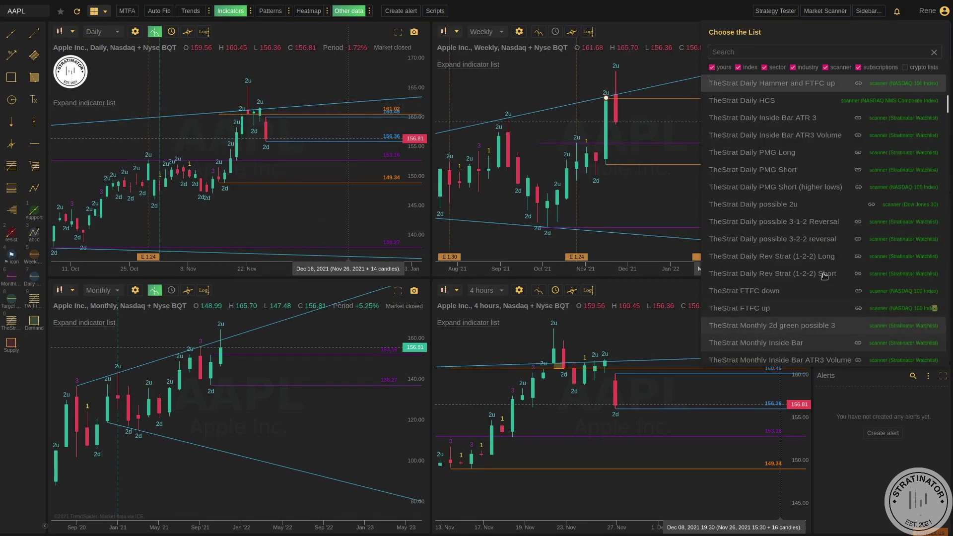
click(769, 297)
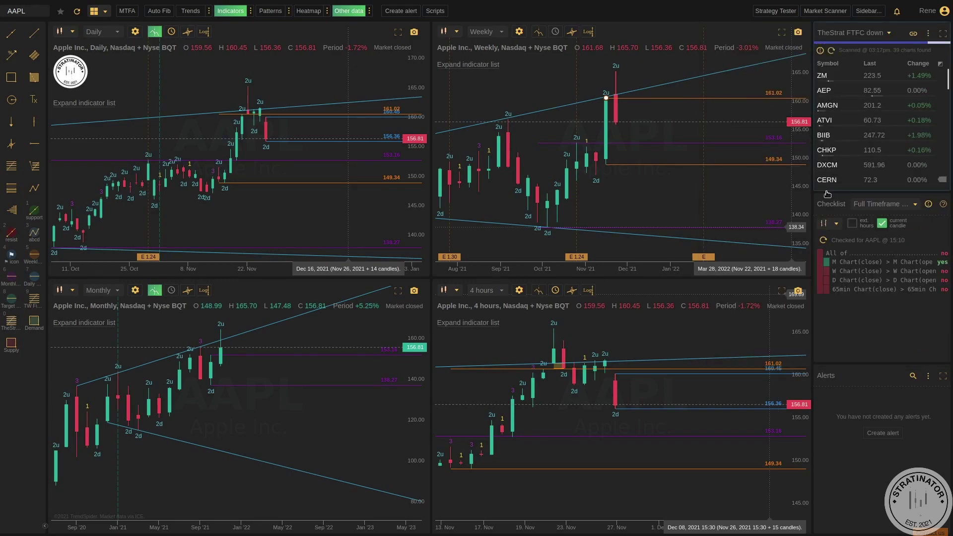
Step: Chart ZM from the scanner results and shift the Daily chart's price action higher in view
click(830, 78)
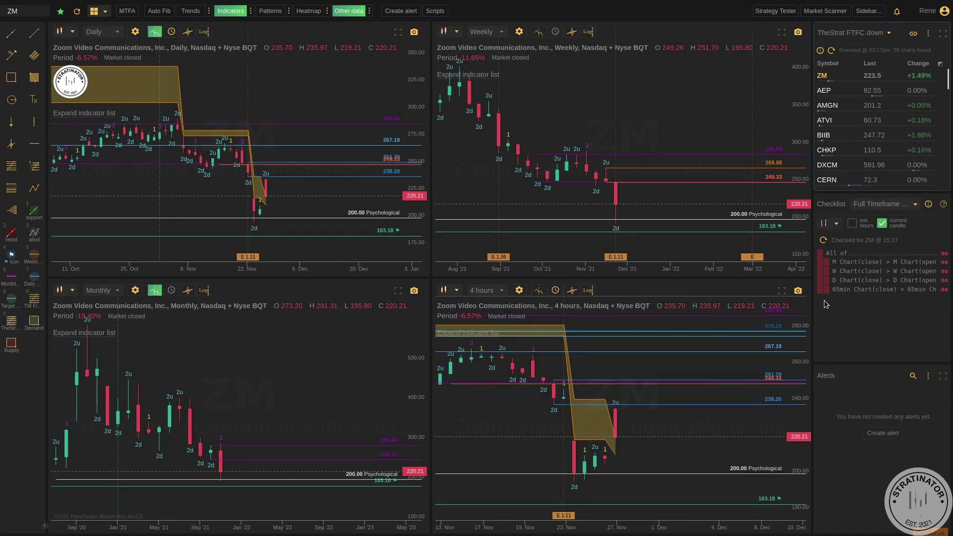
drag(308, 100, 299, 81)
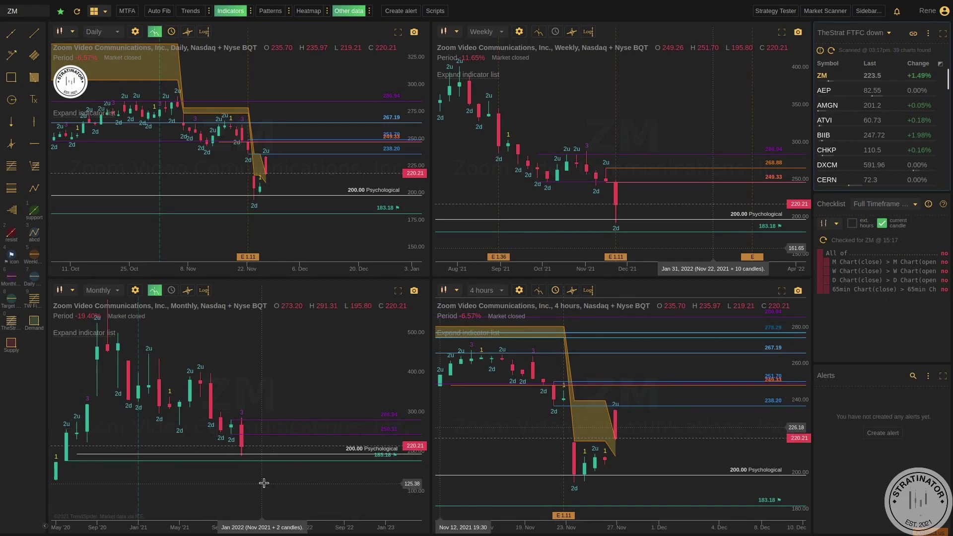
Step: Open the TheStrat Swing Ideas watchlist from the full list of watchlists
click(61, 14)
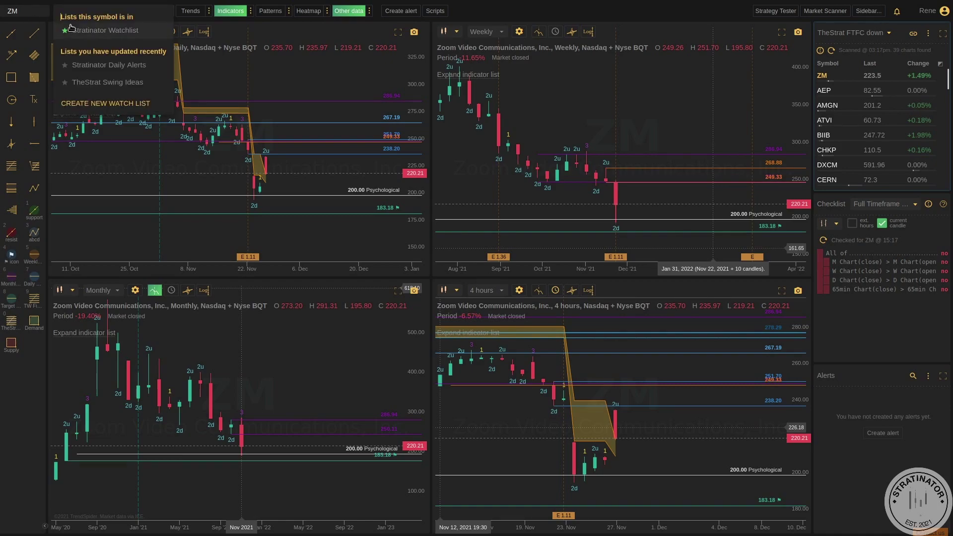
click(67, 86)
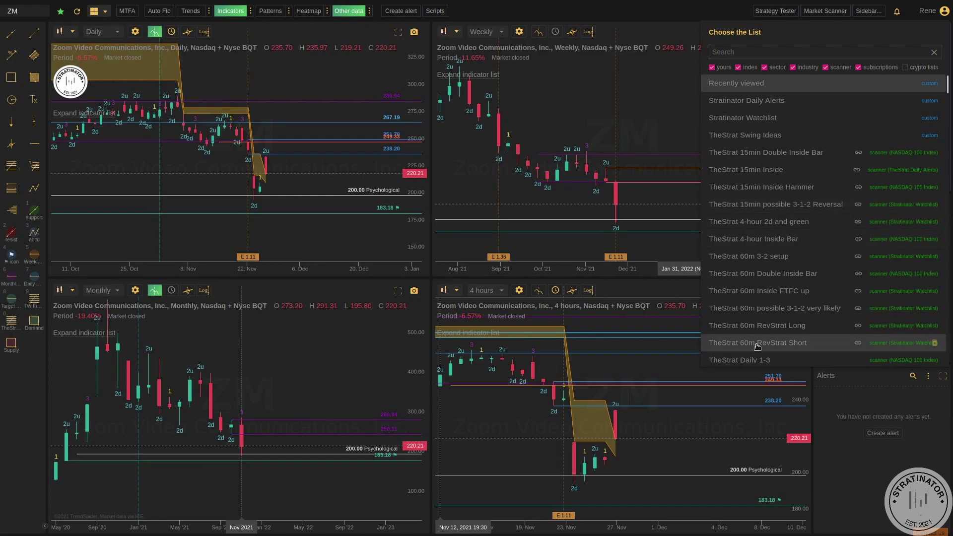
click(762, 141)
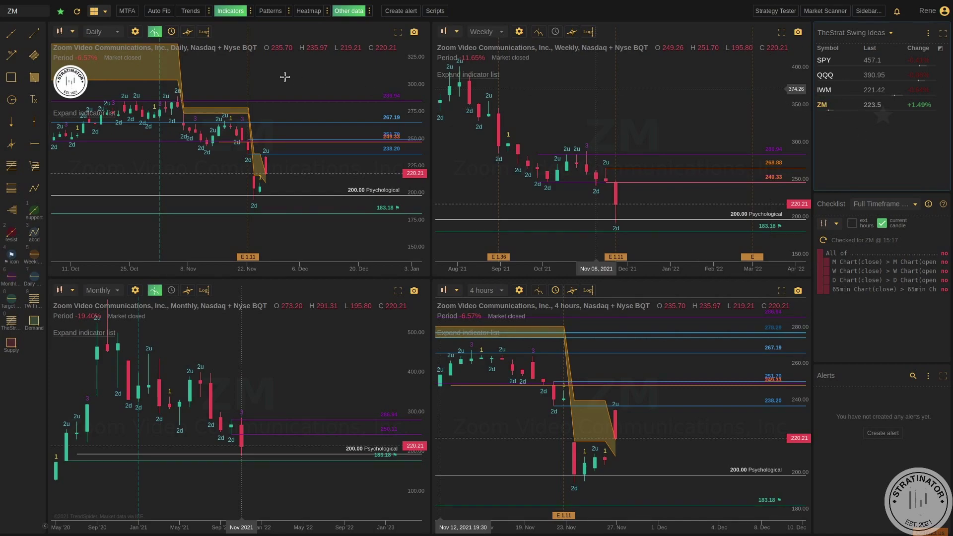
click(61, 11)
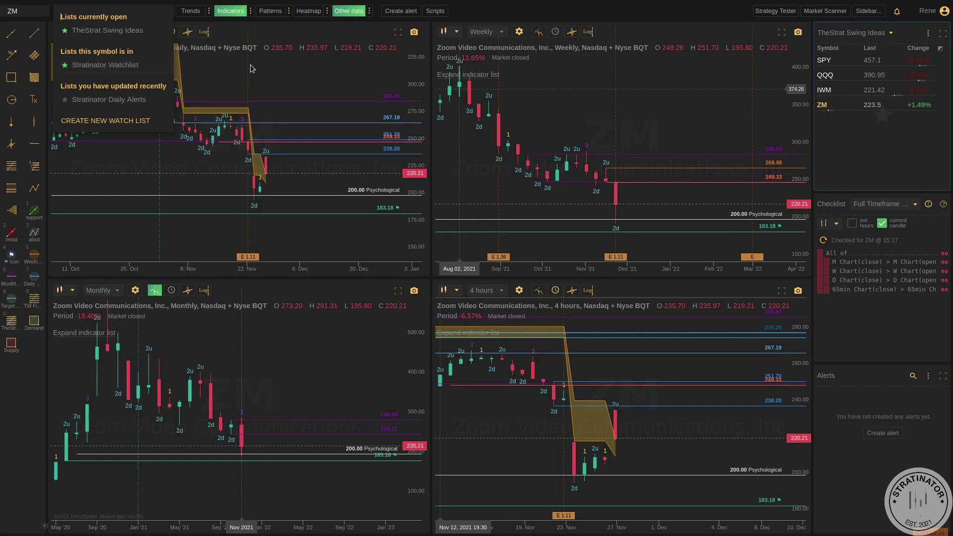
Step: Edit the watchlist symbols, replacing ZM with AAPL and AMD, and save
click(928, 41)
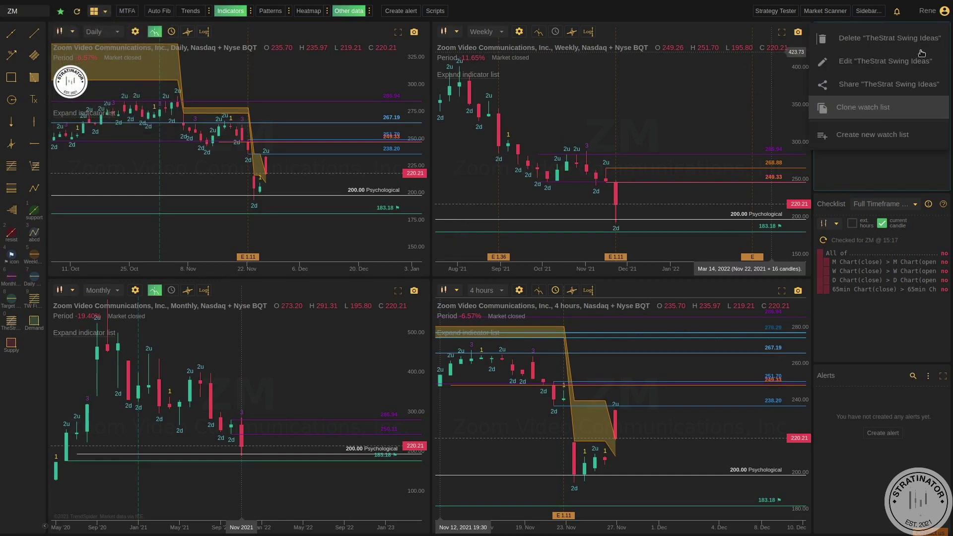
click(928, 41)
click(928, 40)
click(886, 60)
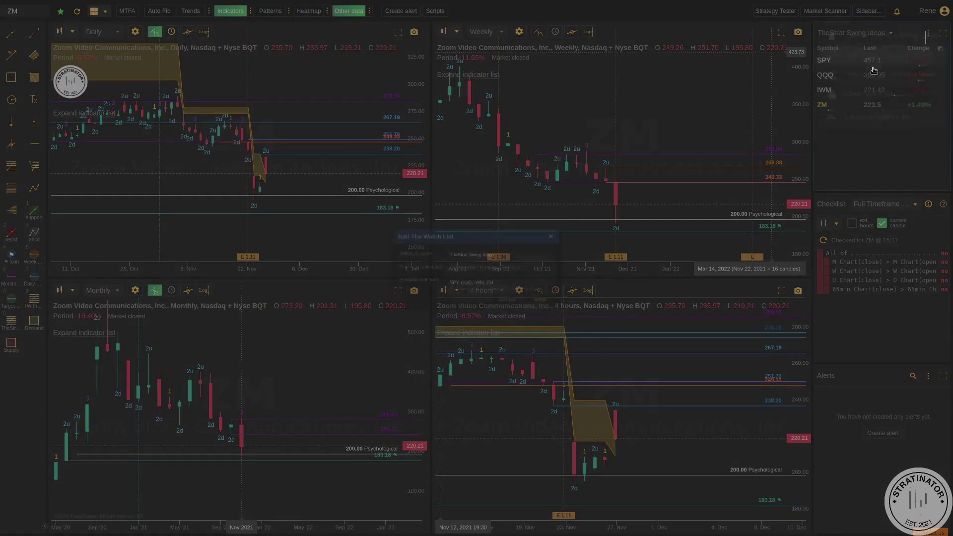
drag(488, 259, 513, 263)
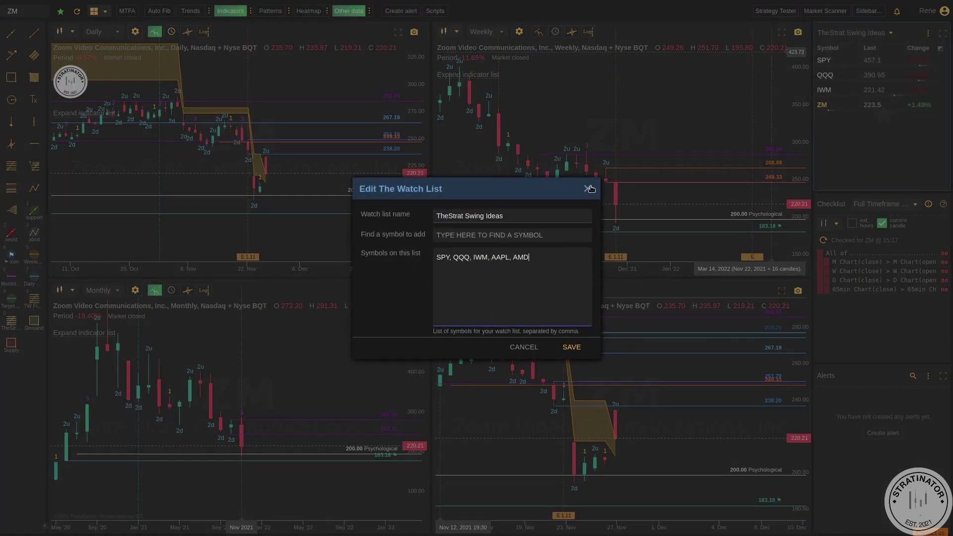
click(572, 347)
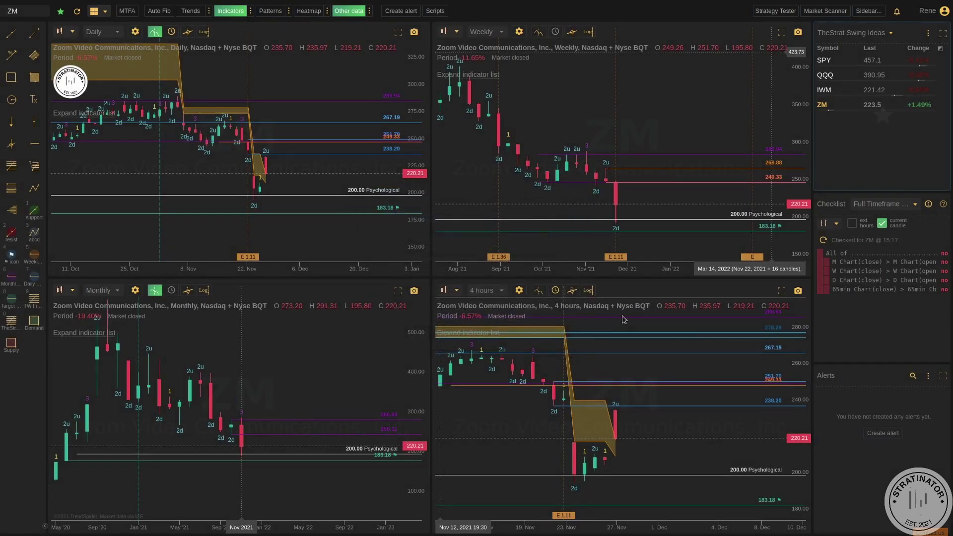
Step: Chart AAPL, then AMD, from the TheStrat Swing Ideas watchlist across all four panes
click(830, 112)
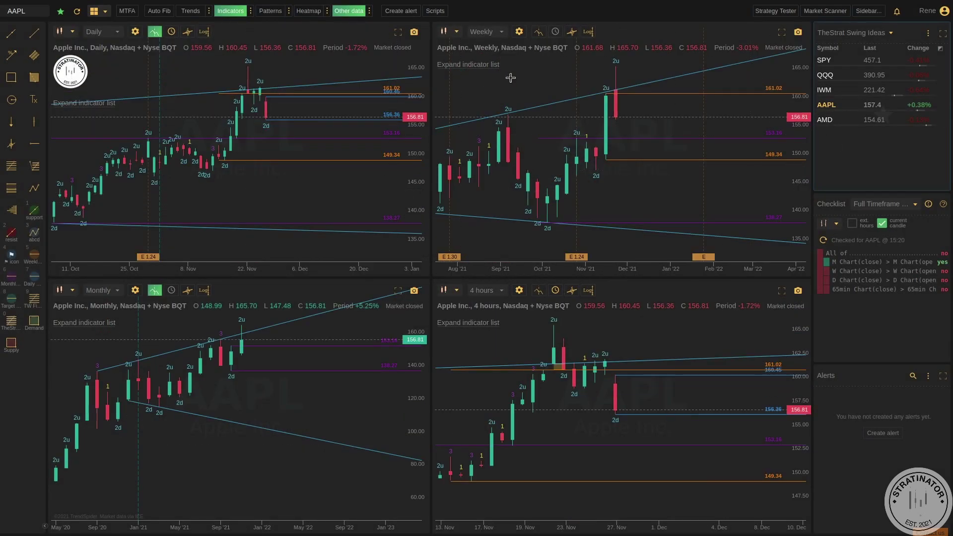
click(839, 122)
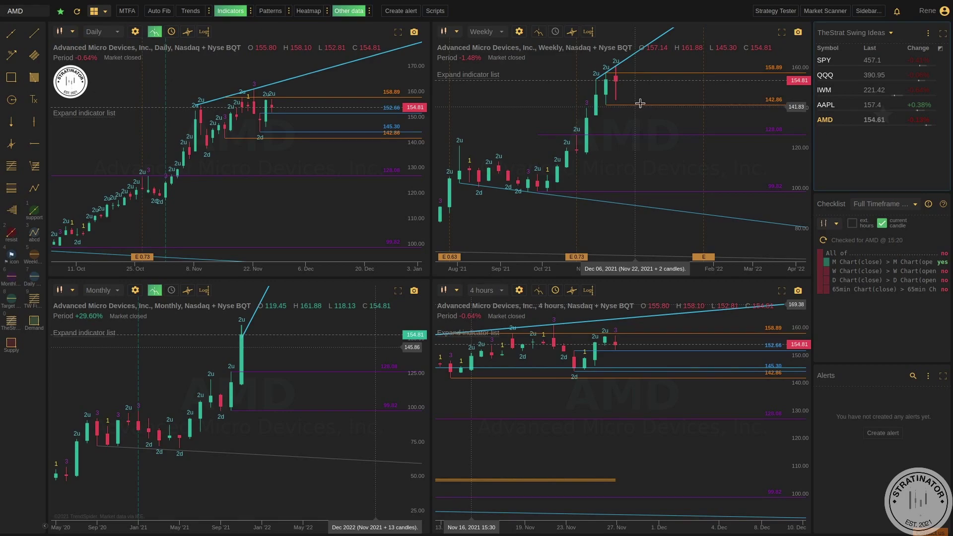
scroll(665, 101, up, 1)
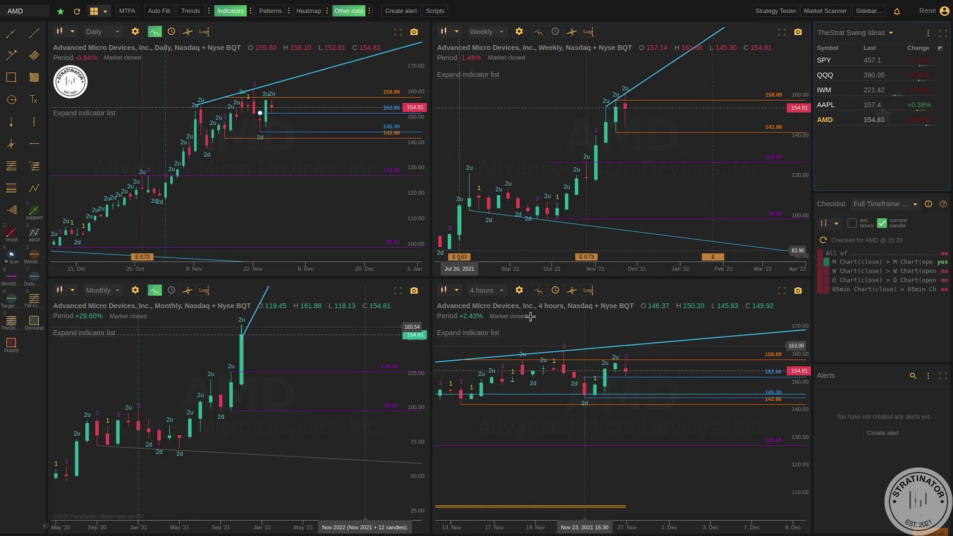
click(485, 290)
scroll(499, 258, up, 2)
click(500, 258)
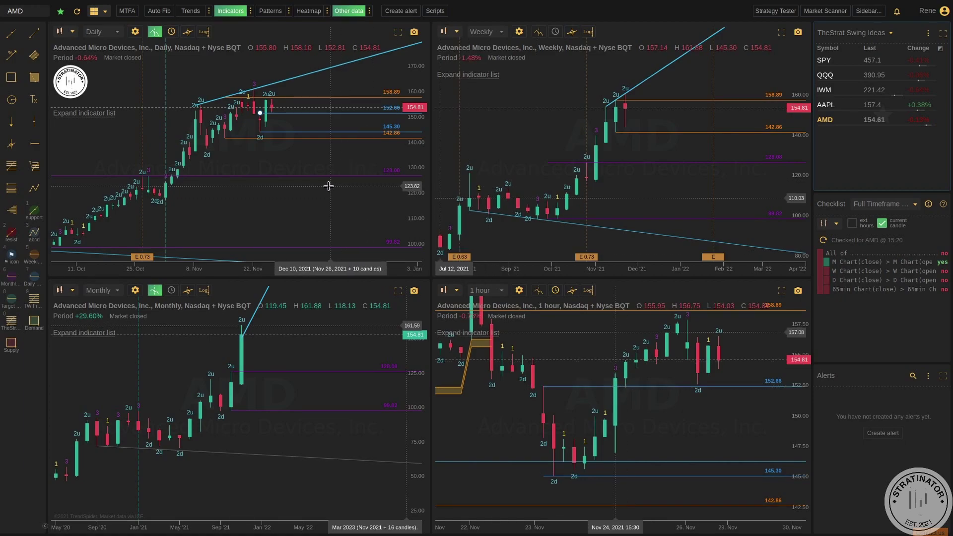
click(487, 296)
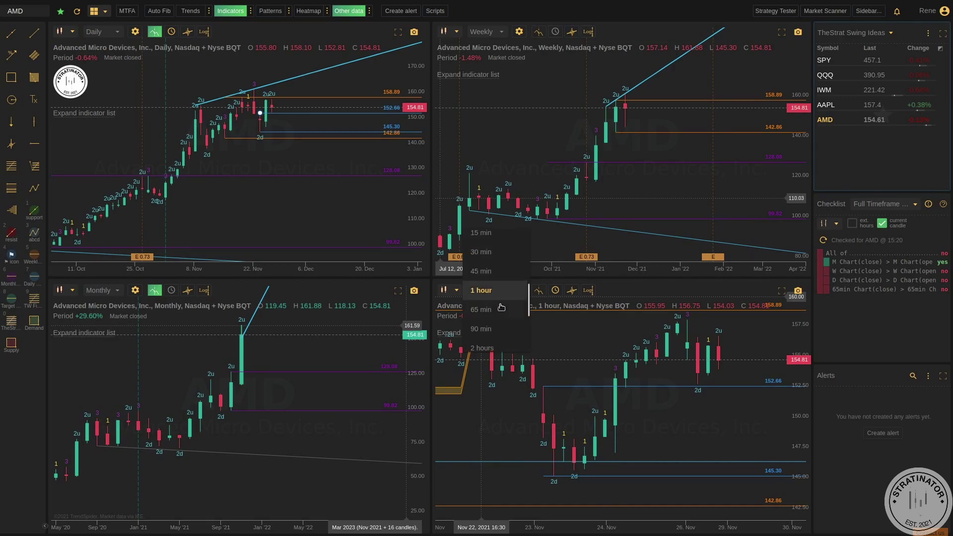
scroll(506, 316, down, 2)
click(496, 316)
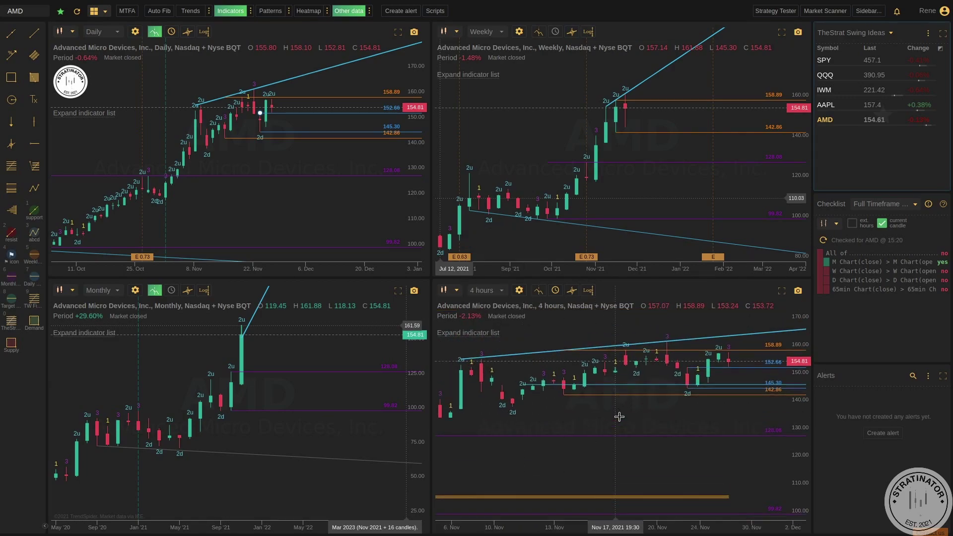
scroll(337, 323, right, 2)
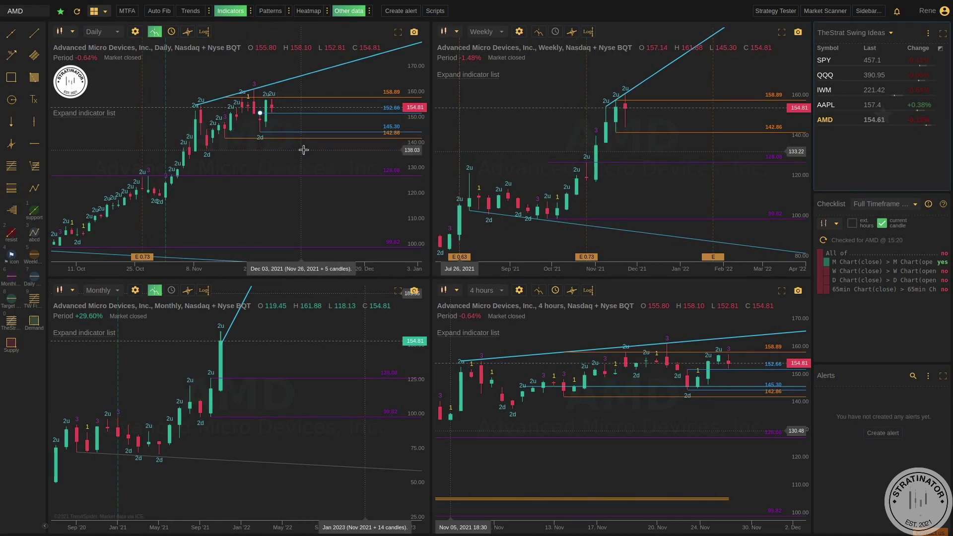
Step: Shift the weekly AMD candles lower by dragging the Weekly chart's price scale
drag(650, 181, 649, 198)
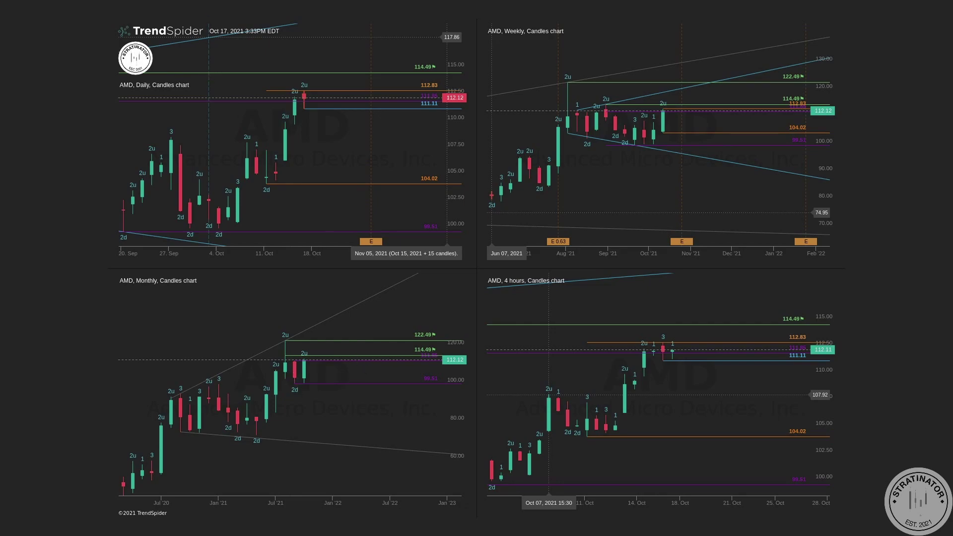
Step: Leave the full-size AMD image and highlight the 120c strike in the $AMD heading
key(alt+Left)
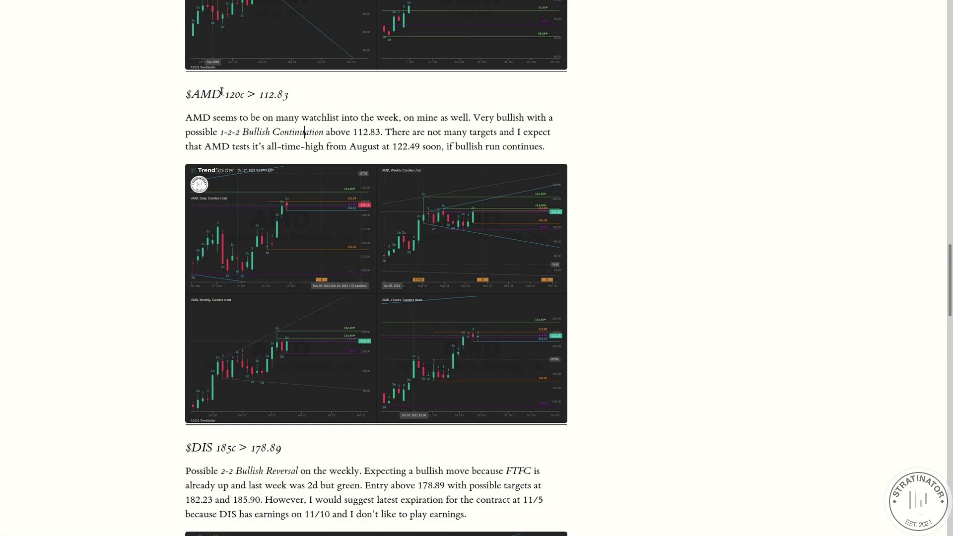
drag(225, 95, 251, 96)
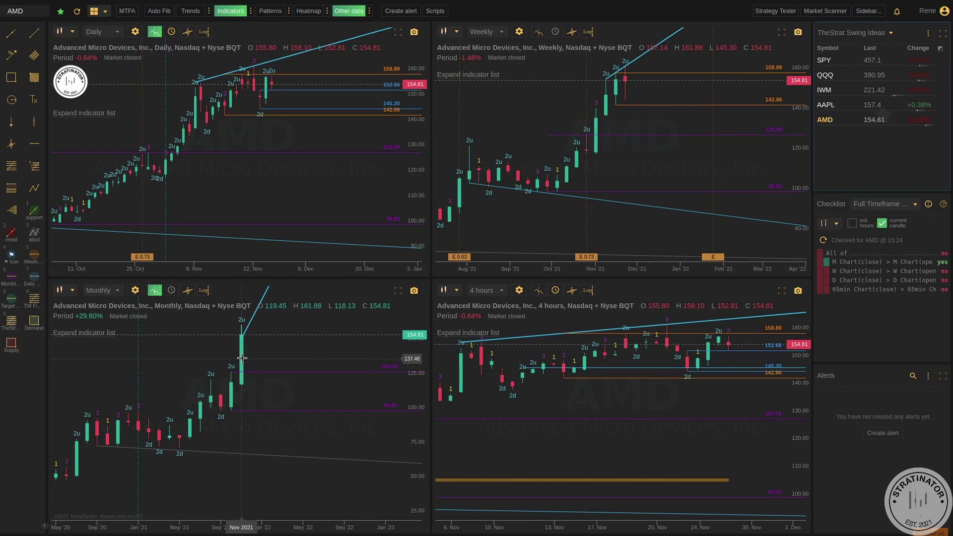
Step: Pick TheStrat Monthly Inside Bar from the Choose the List panel to replace the swing ideas list
click(844, 33)
scroll(794, 224, down, 5)
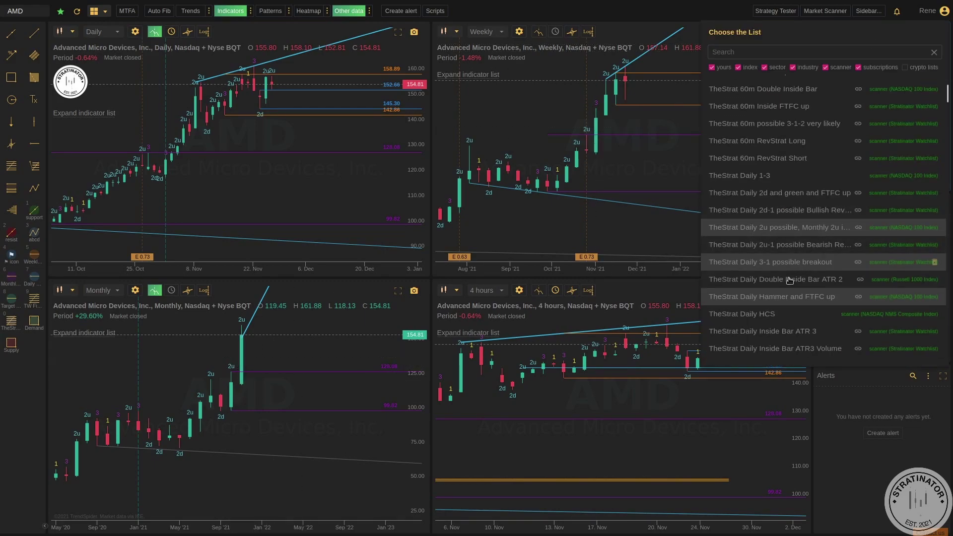
scroll(789, 281, down, 5)
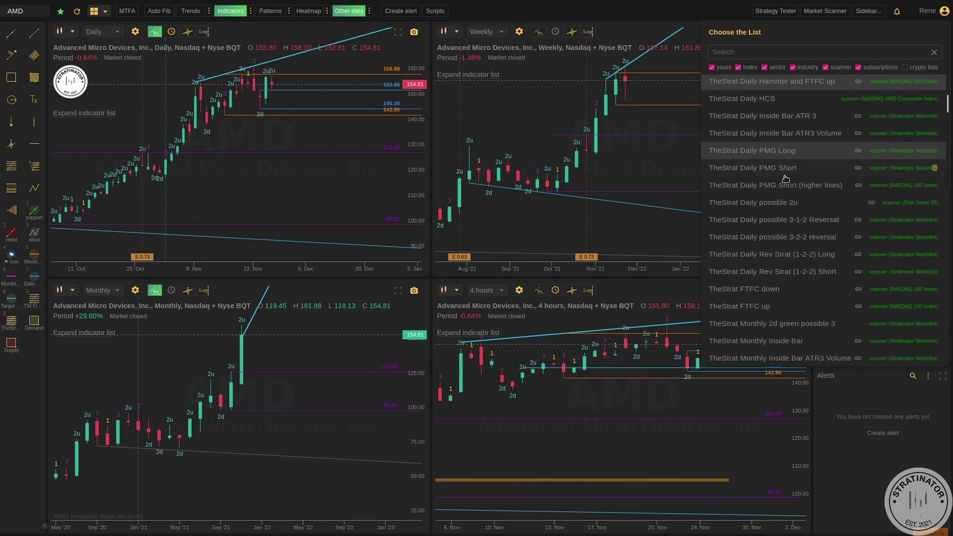
scroll(785, 179, down, 3)
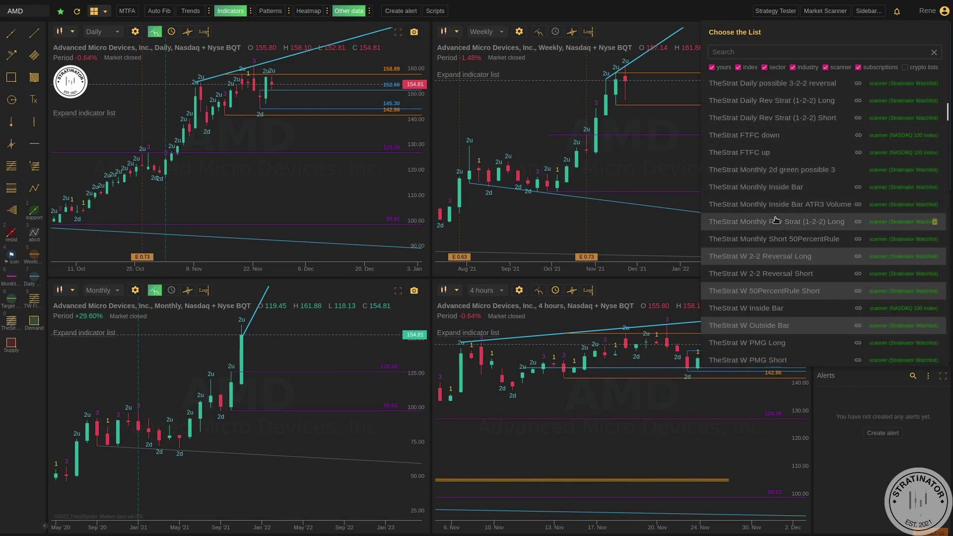
click(770, 193)
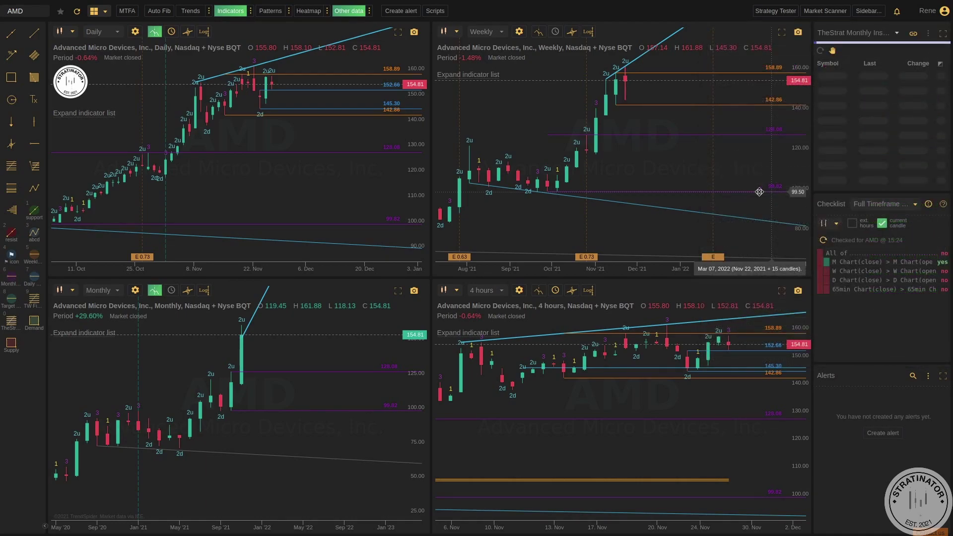
Step: Chart INTC from the scan results and pan the lower-left monthly chart toward recent candles
click(838, 78)
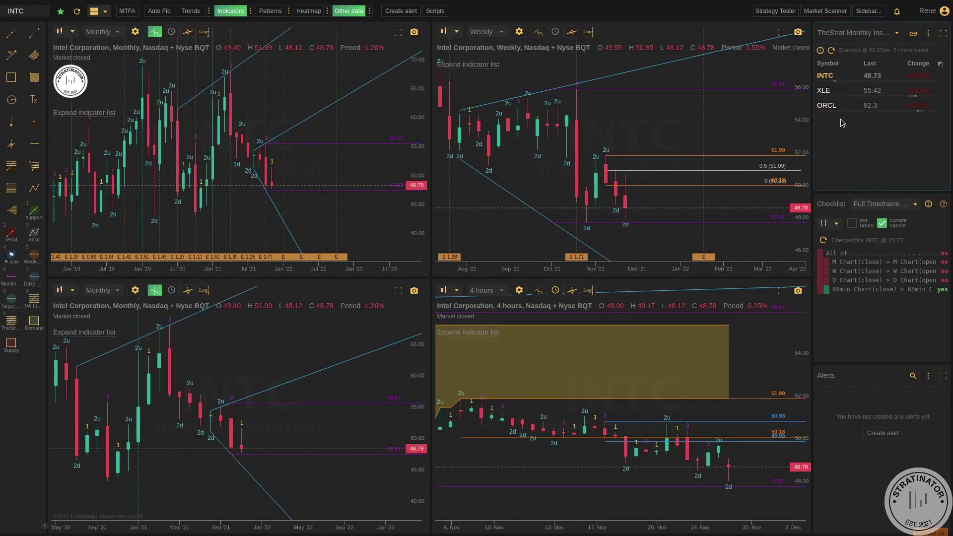
drag(342, 433, 304, 383)
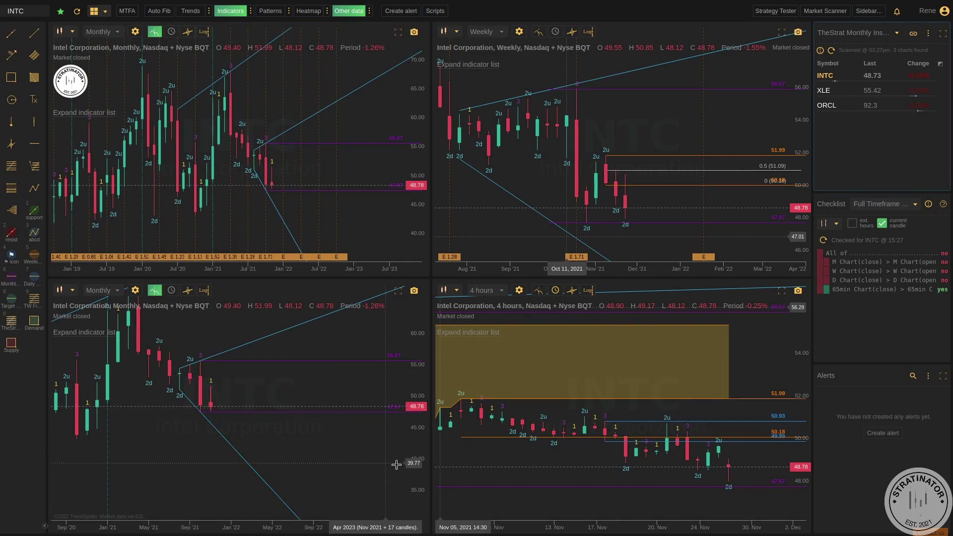
drag(201, 385, 223, 383)
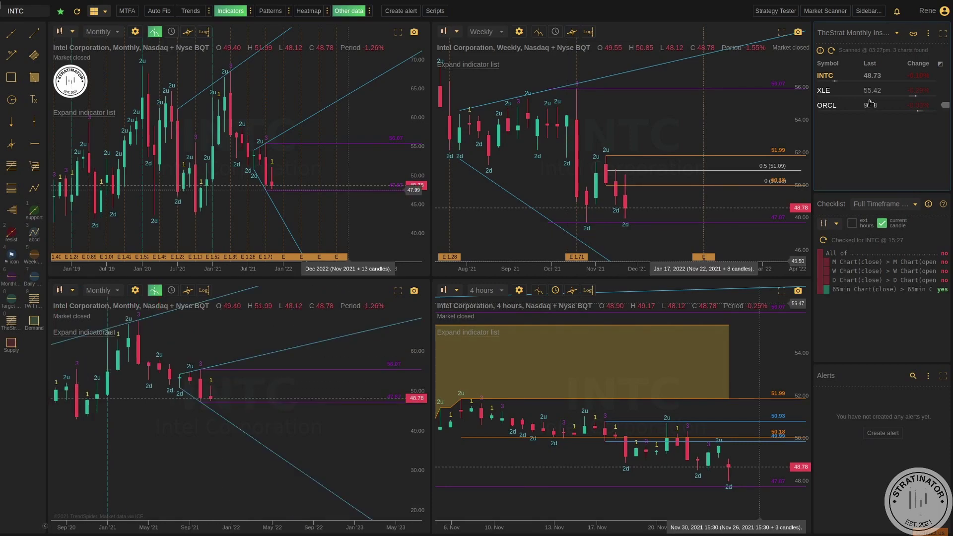
Step: Load TheStrat W 2-2 Reversal scanner and chart FSLR from its results
click(859, 32)
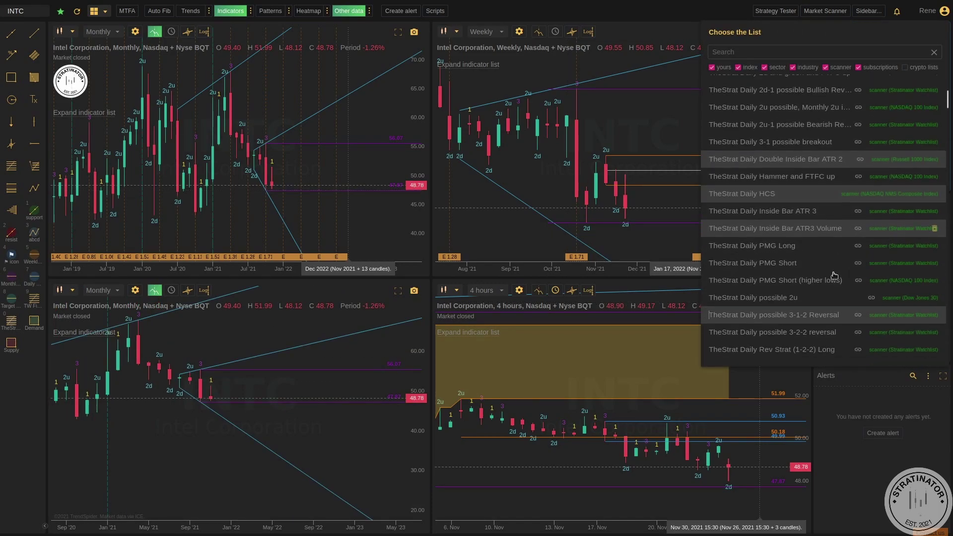
scroll(785, 307, down, 2)
scroll(785, 307, down, 7)
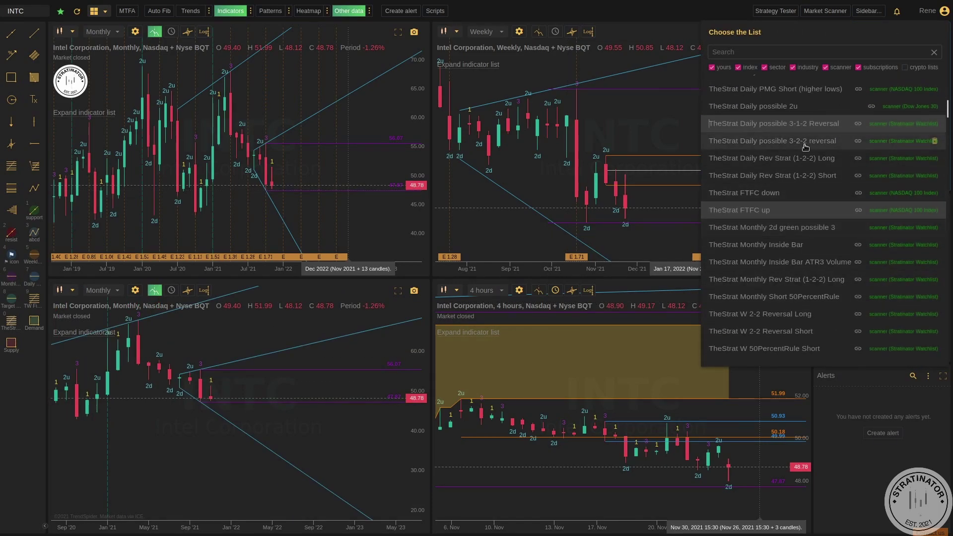
click(778, 240)
click(826, 78)
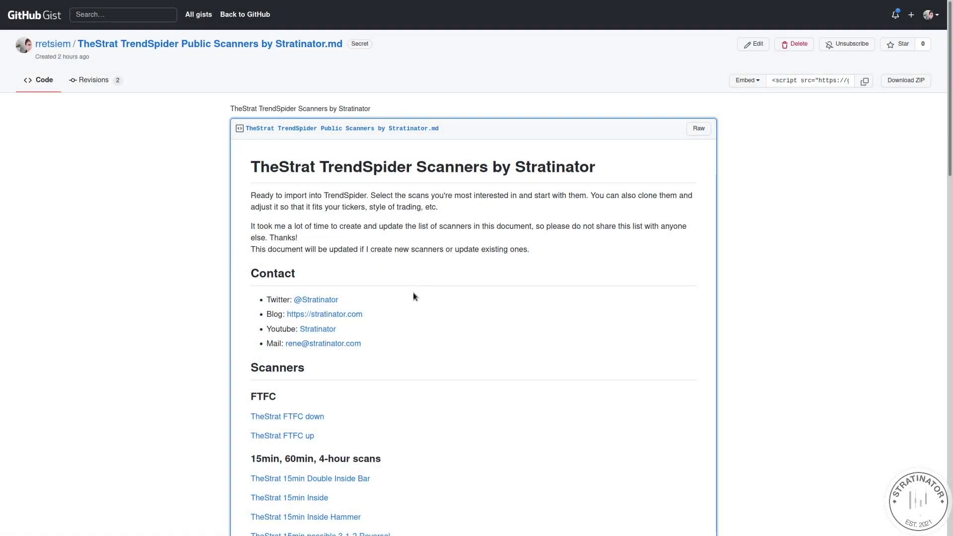
Step: Scroll through the Gist's FTFC, intraday and Daily scanner link lists, returning to the top
scroll(413, 296, down, 10)
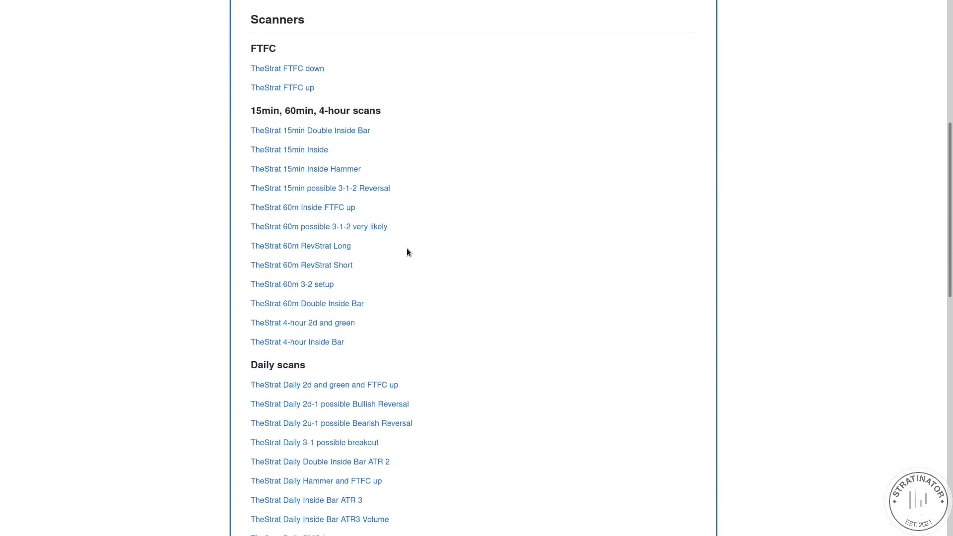
scroll(438, 285, down, 4)
key(Home)
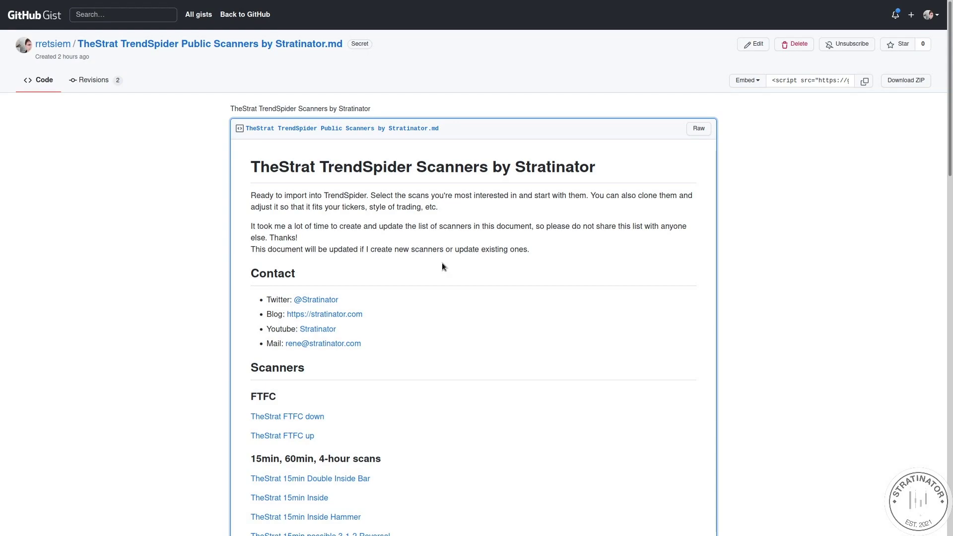
scroll(514, 320, down, 9)
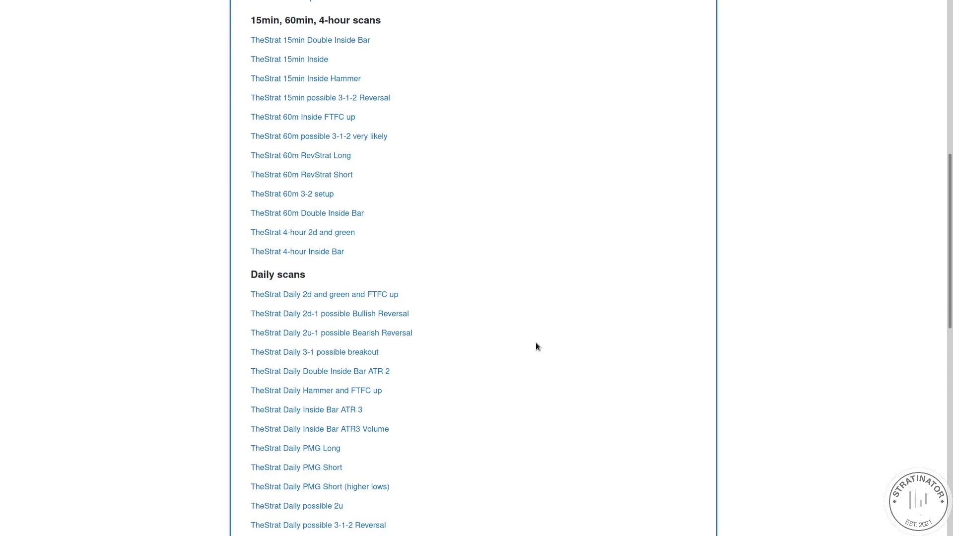
scroll(541, 331, down, 2)
scroll(471, 388, up, 12)
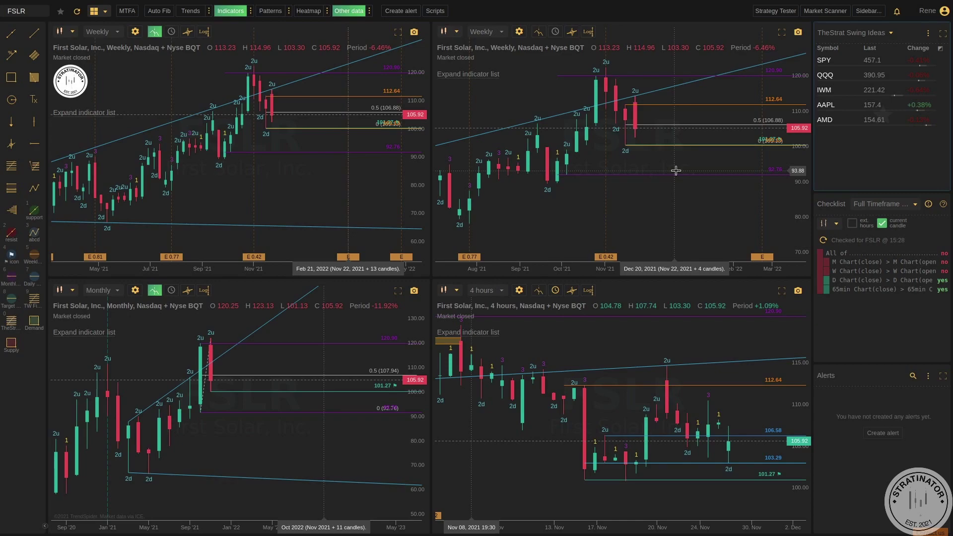
Step: Switch all four charts to AMD by entering AMD in the symbol box
scroll(347, 206, down, 2)
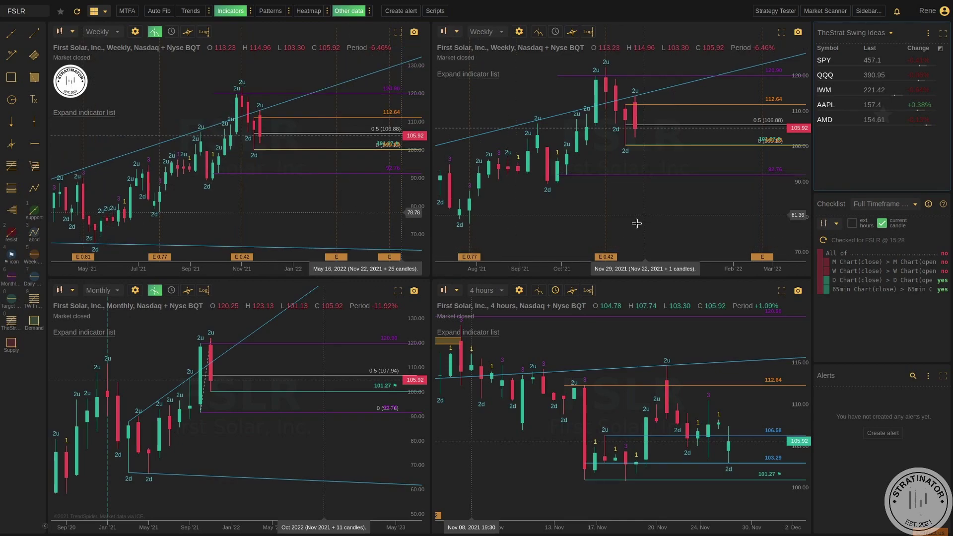
scroll(636, 219, down, 2)
scroll(272, 419, down, 2)
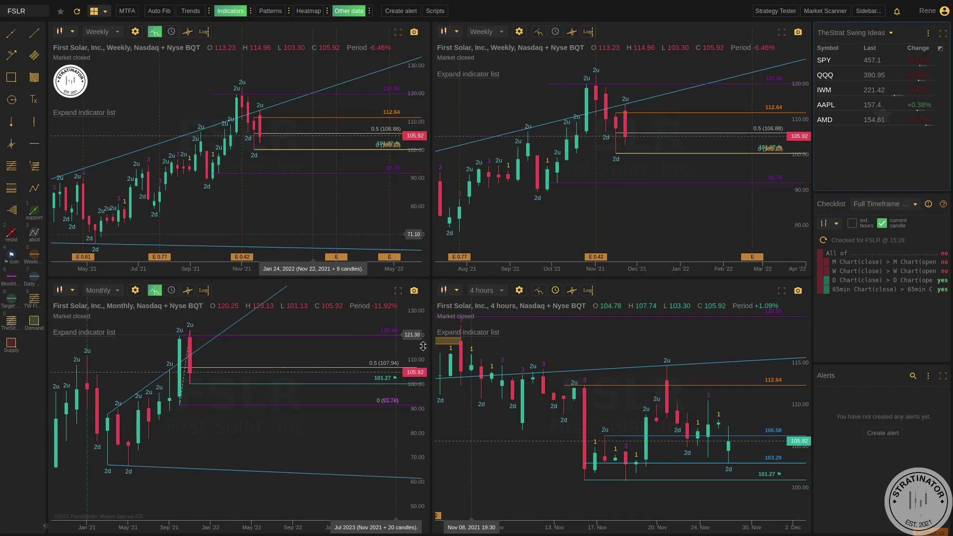
text(AMD)
key(Return)
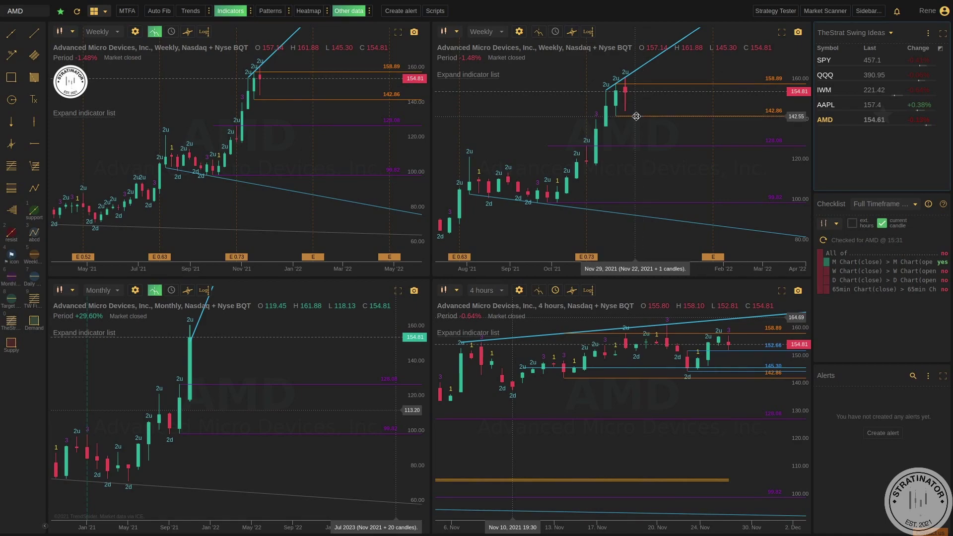
click(607, 126)
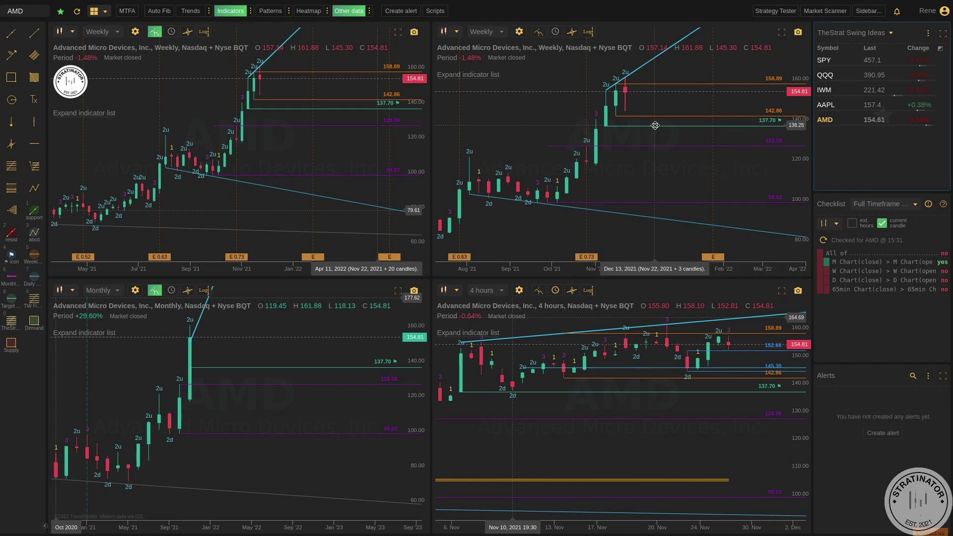
key(Delete)
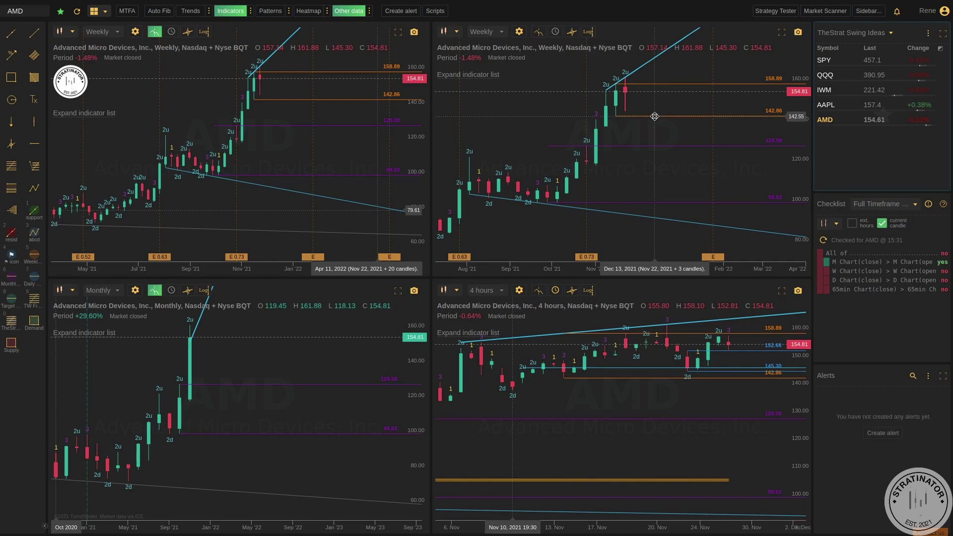
Step: Nudge the weekly chart, then highlight and deselect the Premium plan name on the pricing page
drag(606, 161, 597, 174)
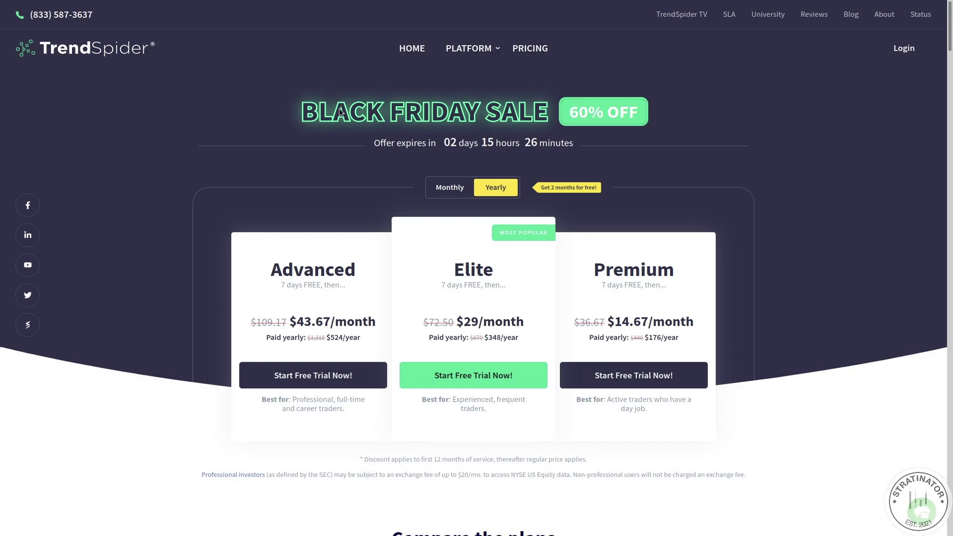
drag(692, 281, 607, 272)
click(606, 272)
click(647, 276)
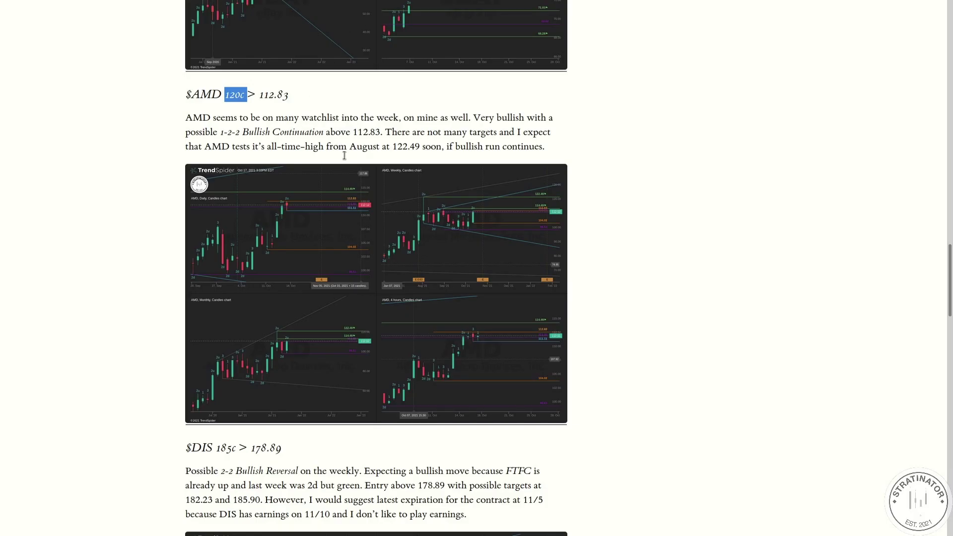
Step: Scroll up from the AMD section to the title of the 10/18 Free #SundaySwing post
scroll(346, 160, up, 20)
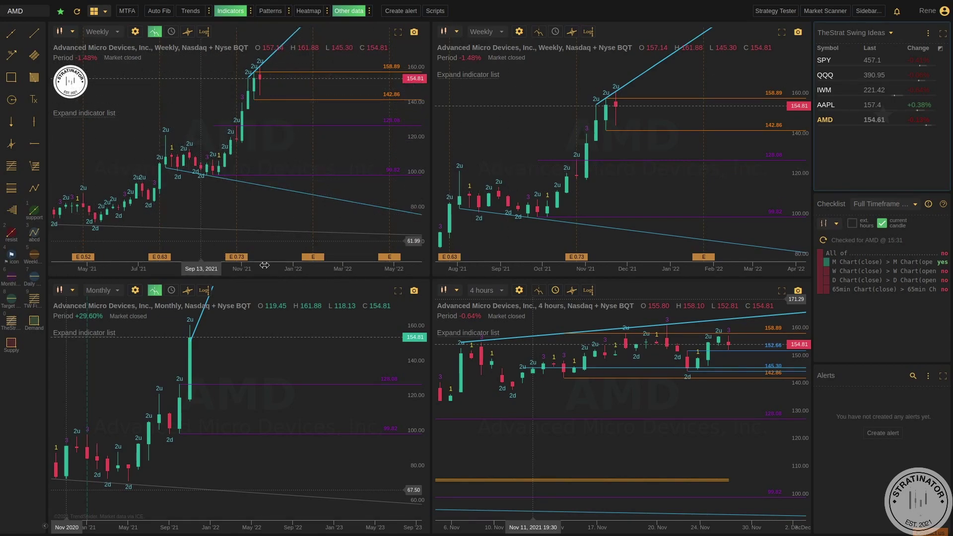
Step: Switch the top-left AMD chart from Weekly to Daily candles with the D hotkey
key(d)
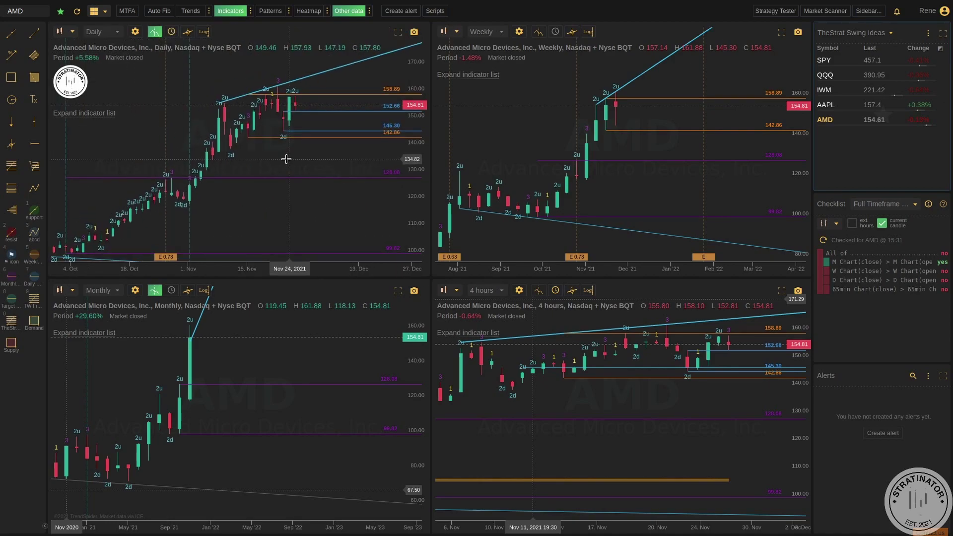